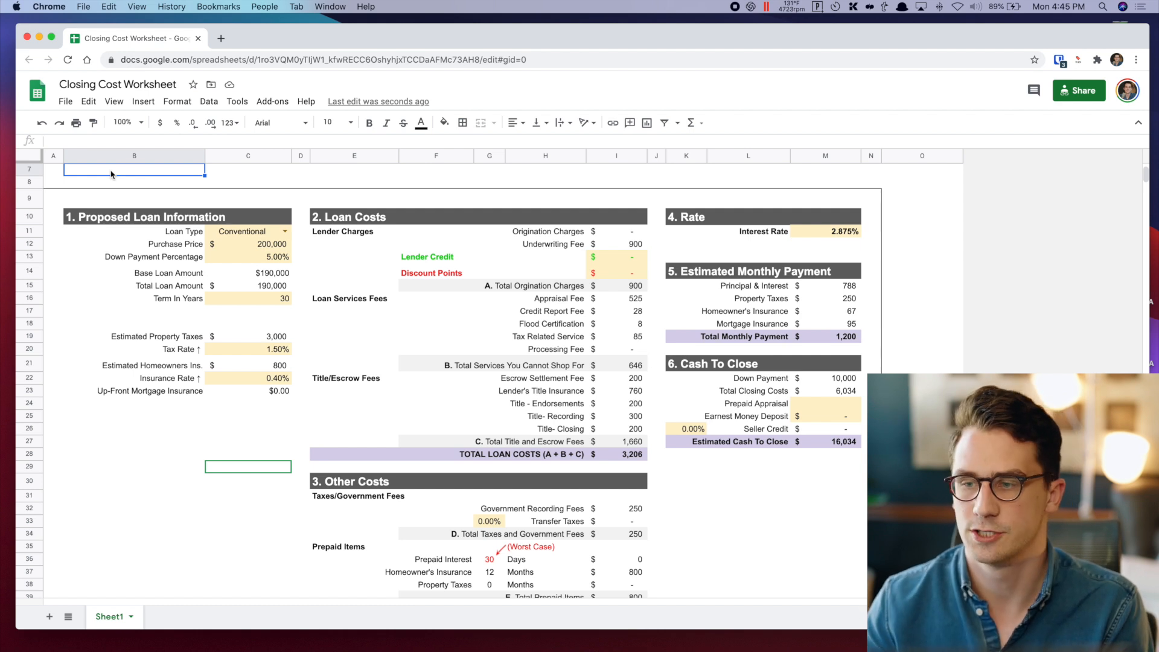
pyautogui.click(258, 173)
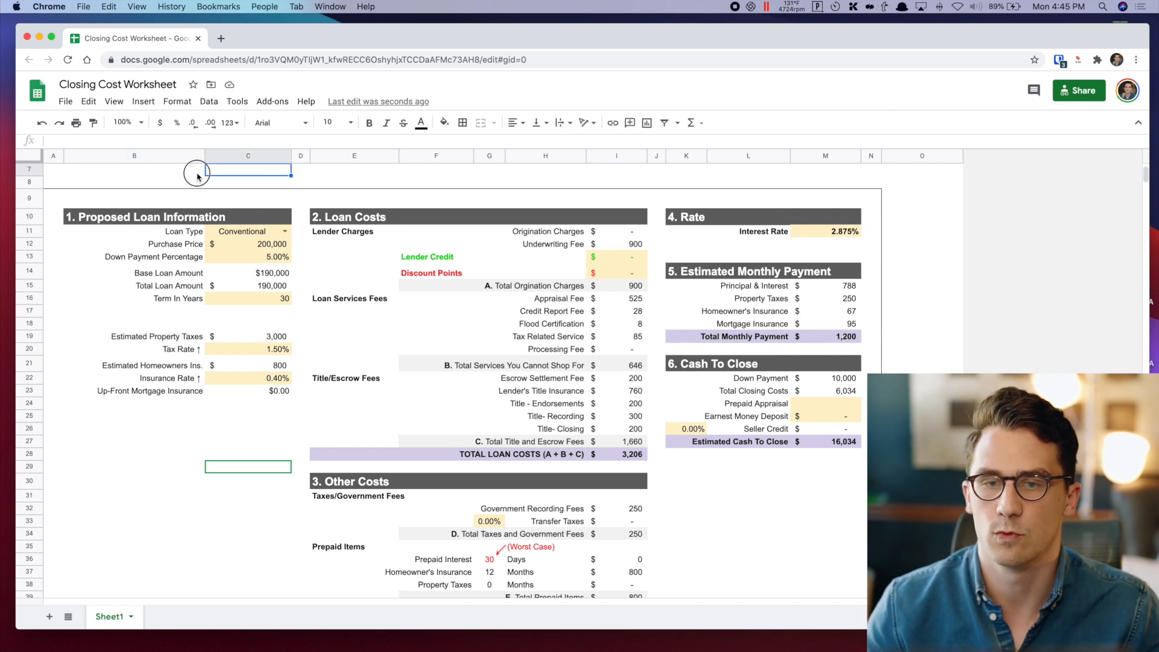
pyautogui.click(198, 176)
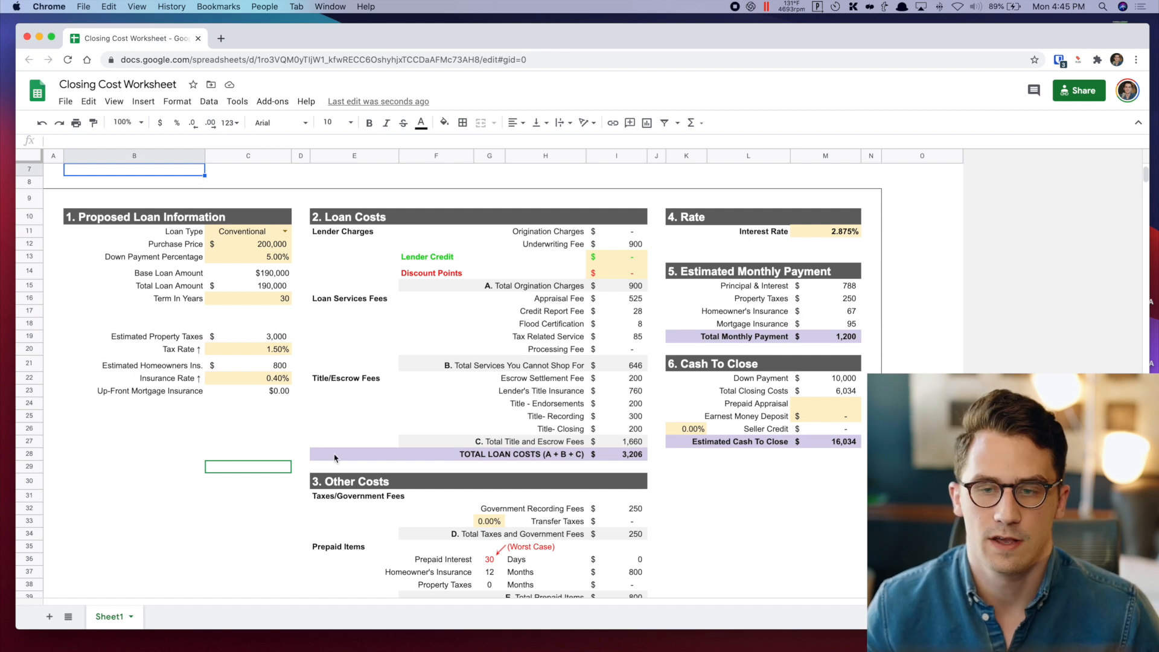
# Examine the loan type options offered in the Proposed Loan Information section without changing the selection.
pyautogui.click(81, 219)
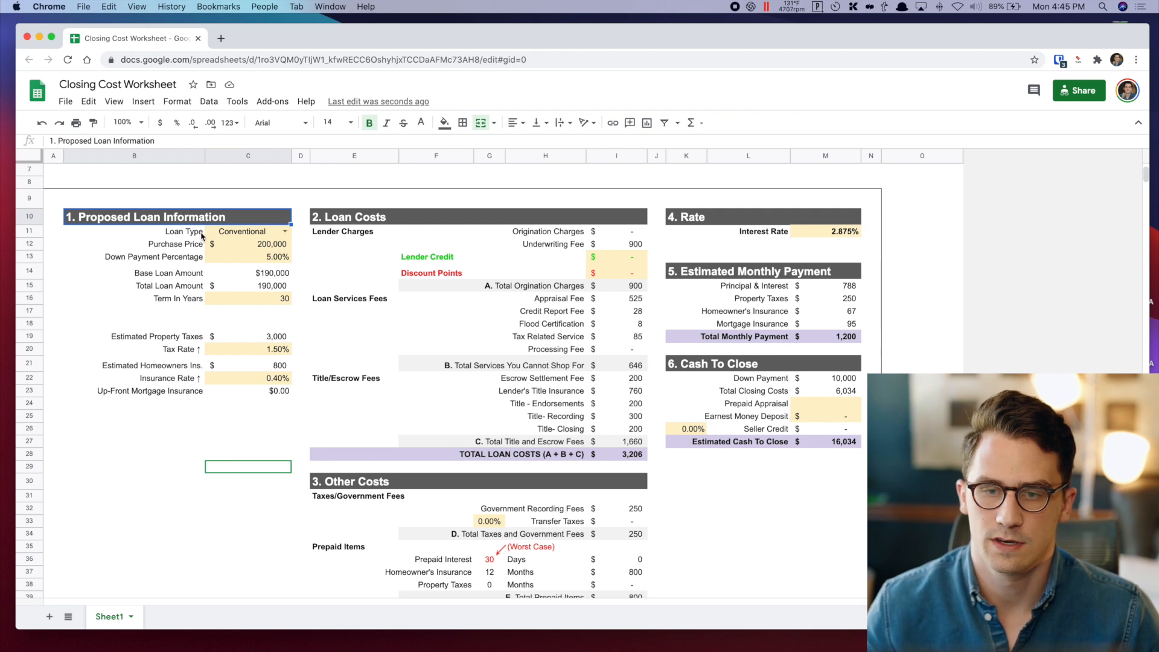
pyautogui.click(285, 235)
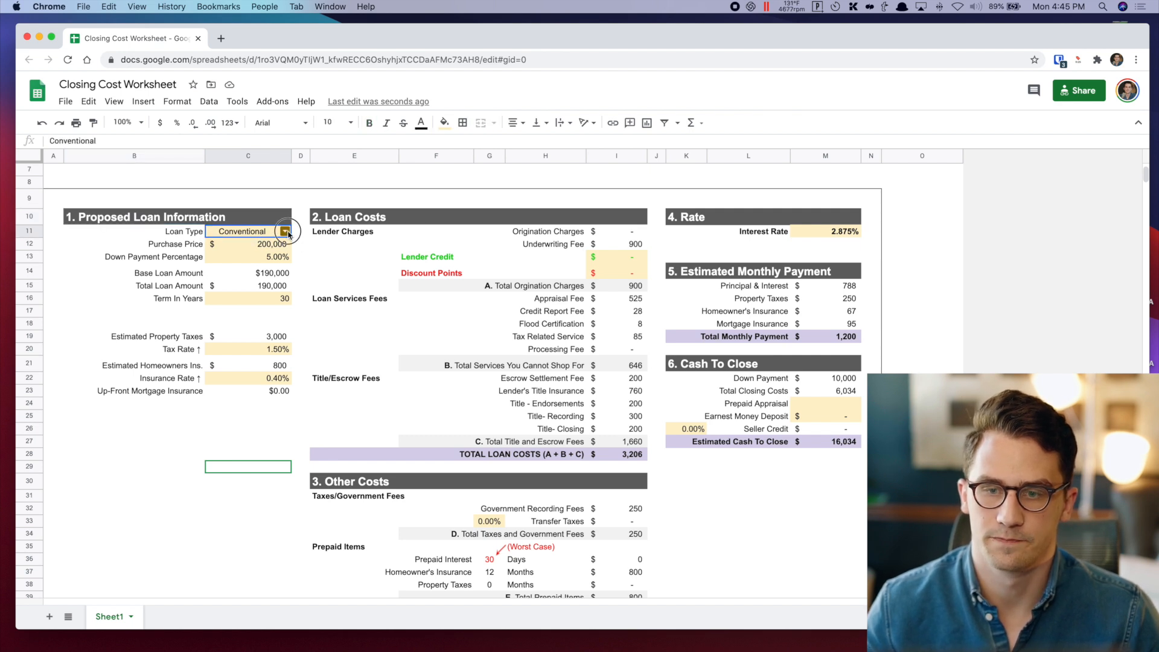
pyautogui.click(285, 233)
pyautogui.click(303, 245)
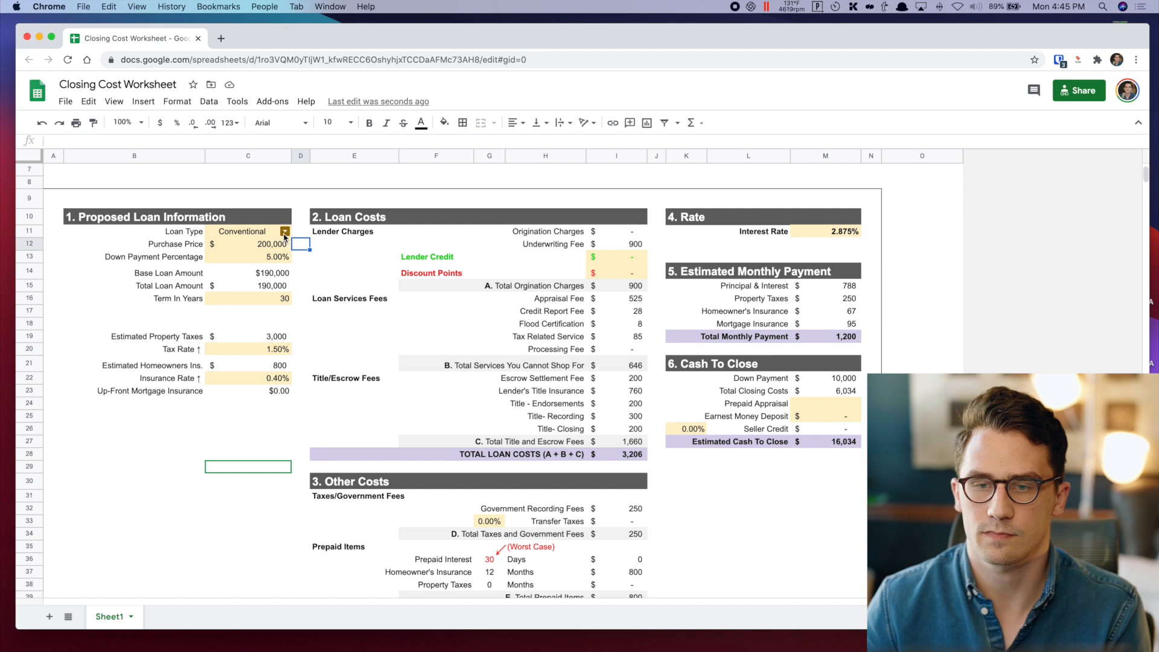
pyautogui.click(285, 232)
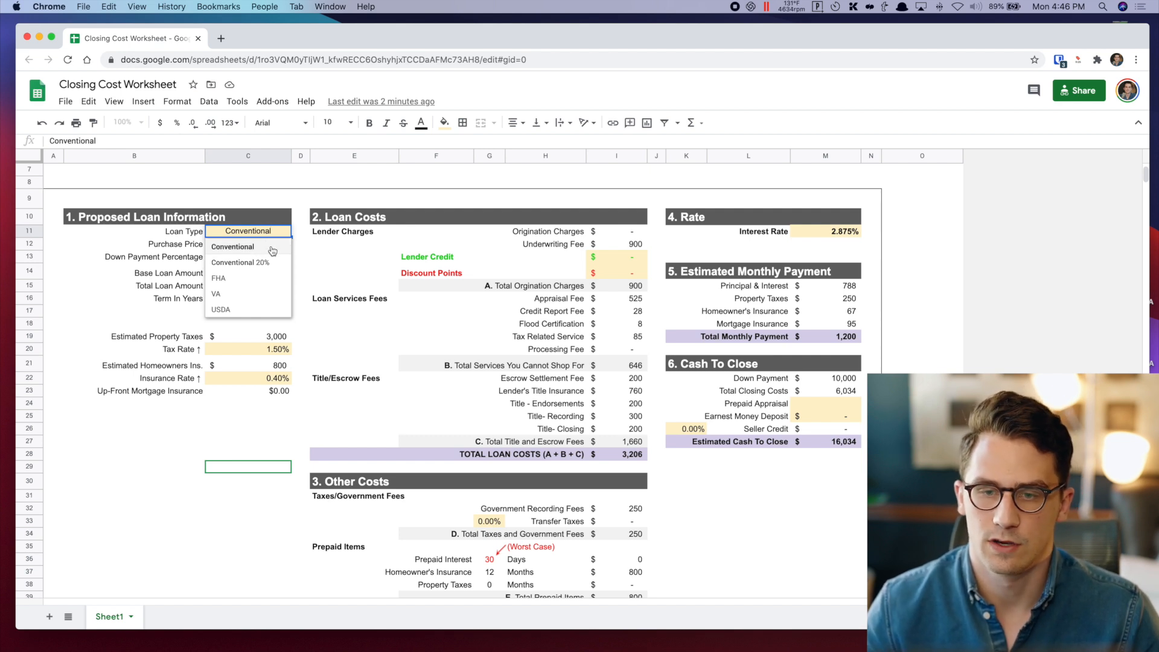
pyautogui.click(299, 233)
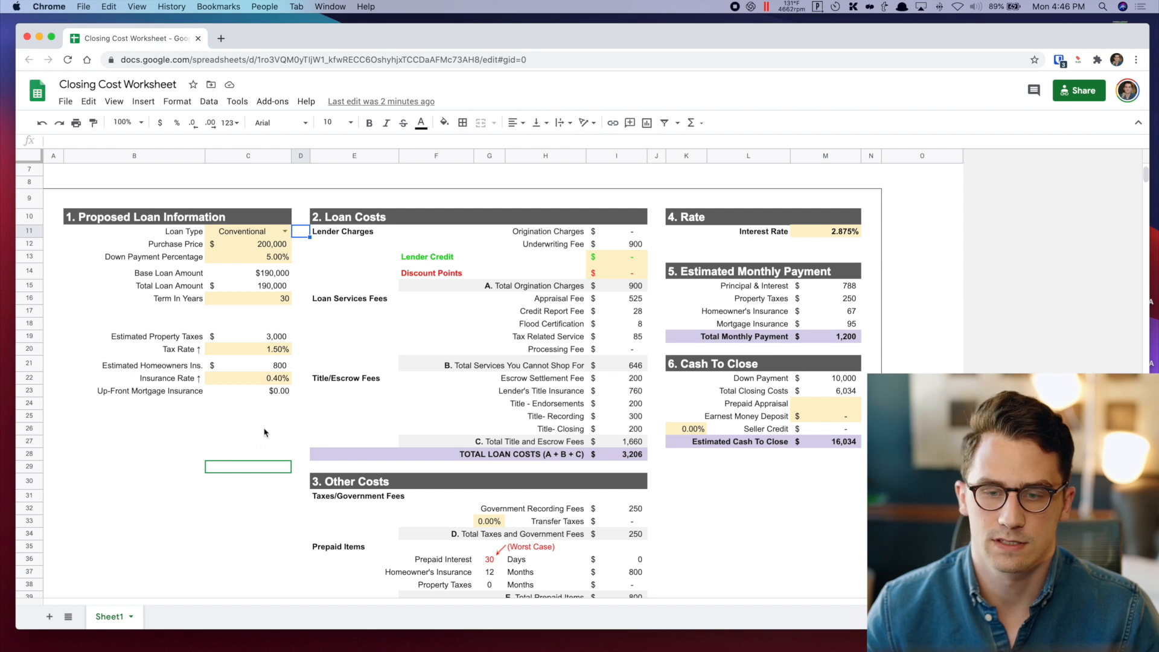
# Set the loan type to FHA and check the up-front mortgage insurance and the monthly mortgage insurance amounts.
pyautogui.click(258, 395)
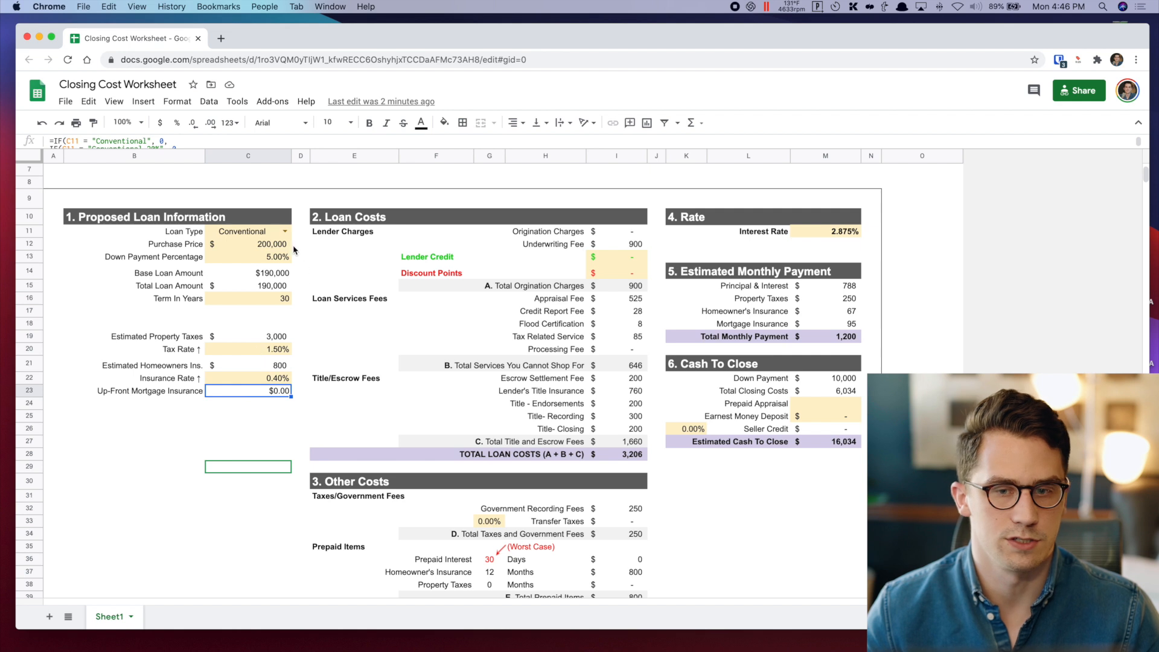
pyautogui.click(285, 232)
pyautogui.click(223, 279)
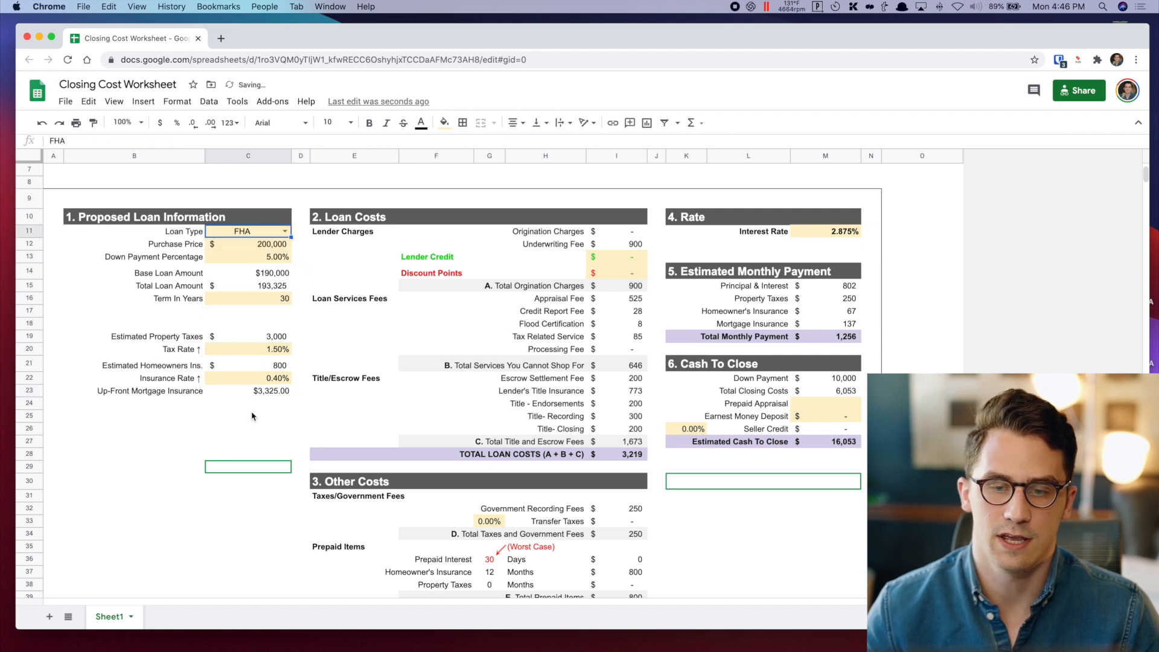
pyautogui.click(269, 392)
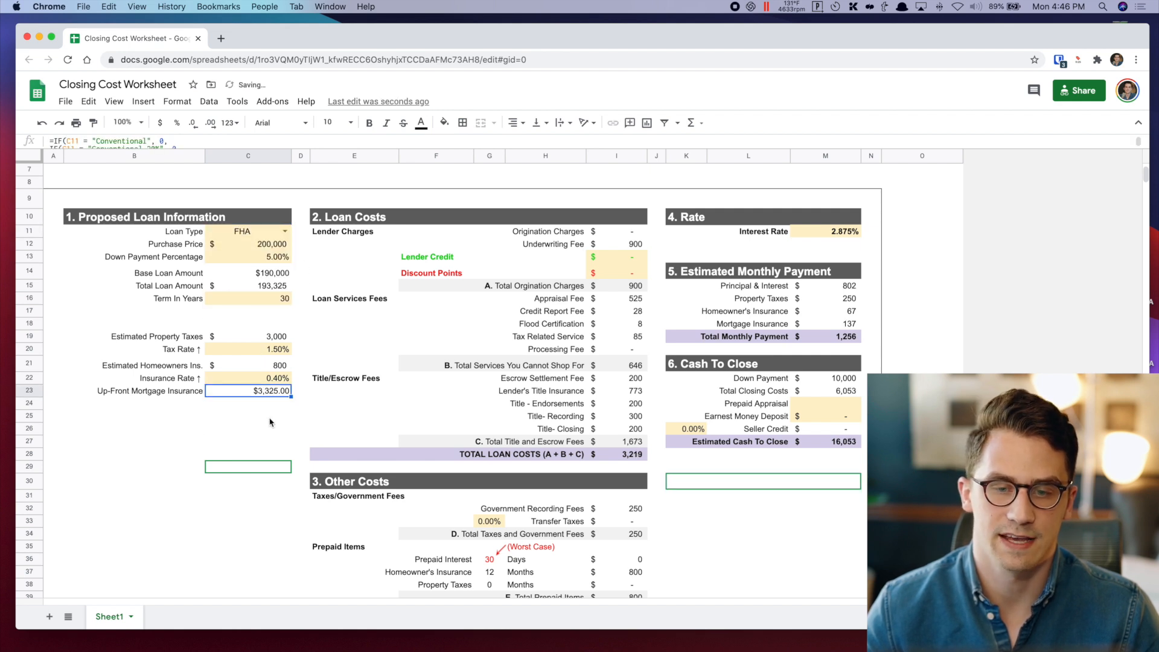
pyautogui.click(285, 231)
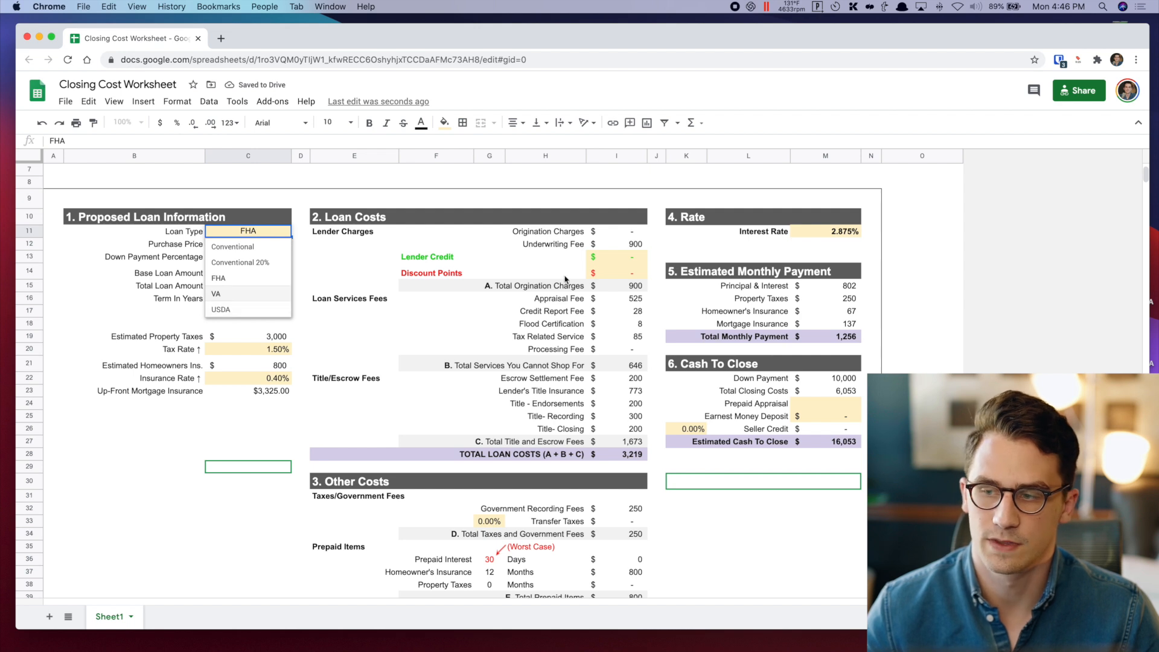
pyautogui.click(841, 318)
pyautogui.click(844, 324)
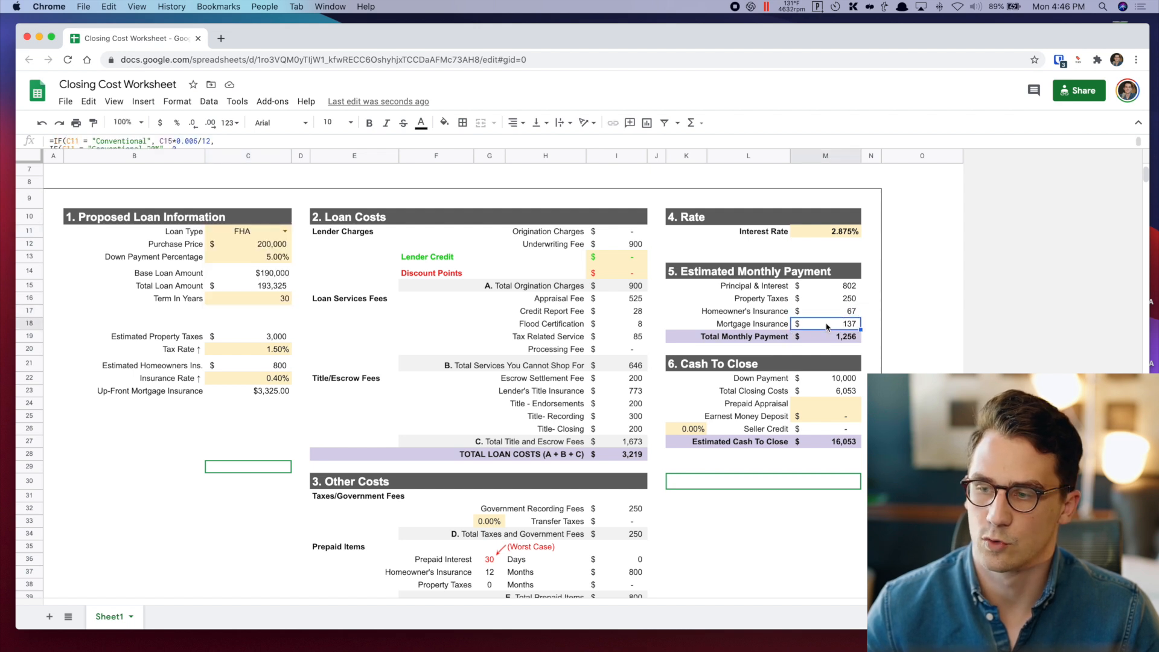
# Switch the loan type through Conventional, Conventional 20%, VA and USDA in turn, ending on Conventional.
pyautogui.click(284, 231)
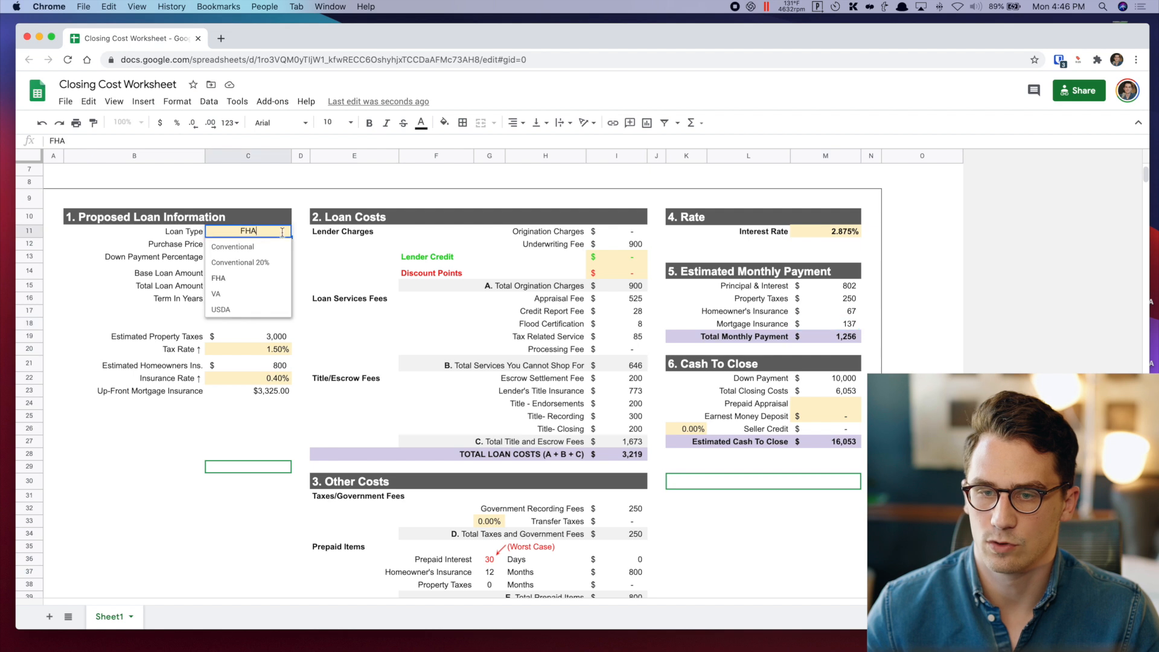
pyautogui.click(266, 247)
pyautogui.click(284, 231)
pyautogui.click(265, 262)
pyautogui.click(284, 232)
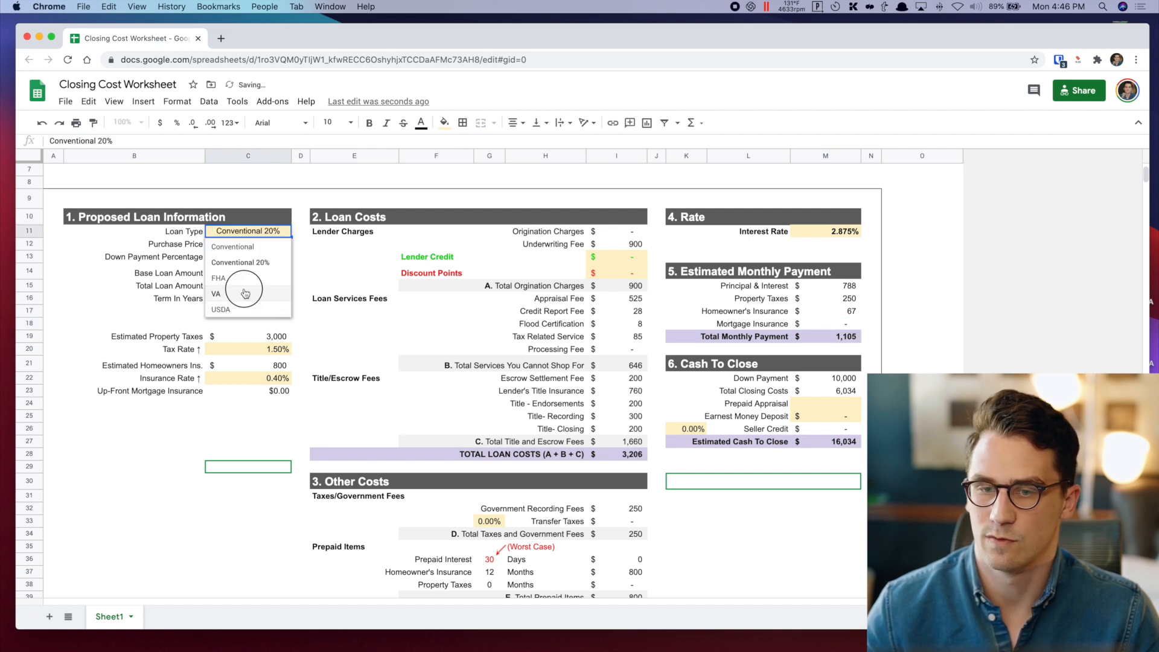
pyautogui.click(245, 290)
pyautogui.click(285, 232)
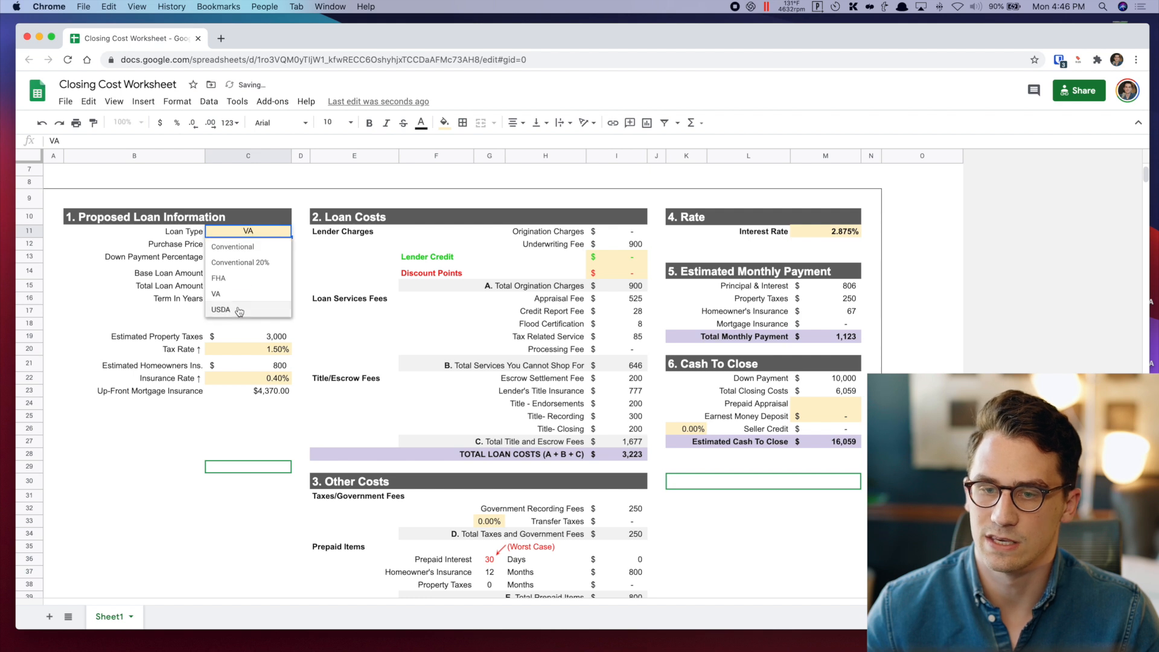
pyautogui.click(241, 306)
pyautogui.click(285, 232)
pyautogui.click(241, 247)
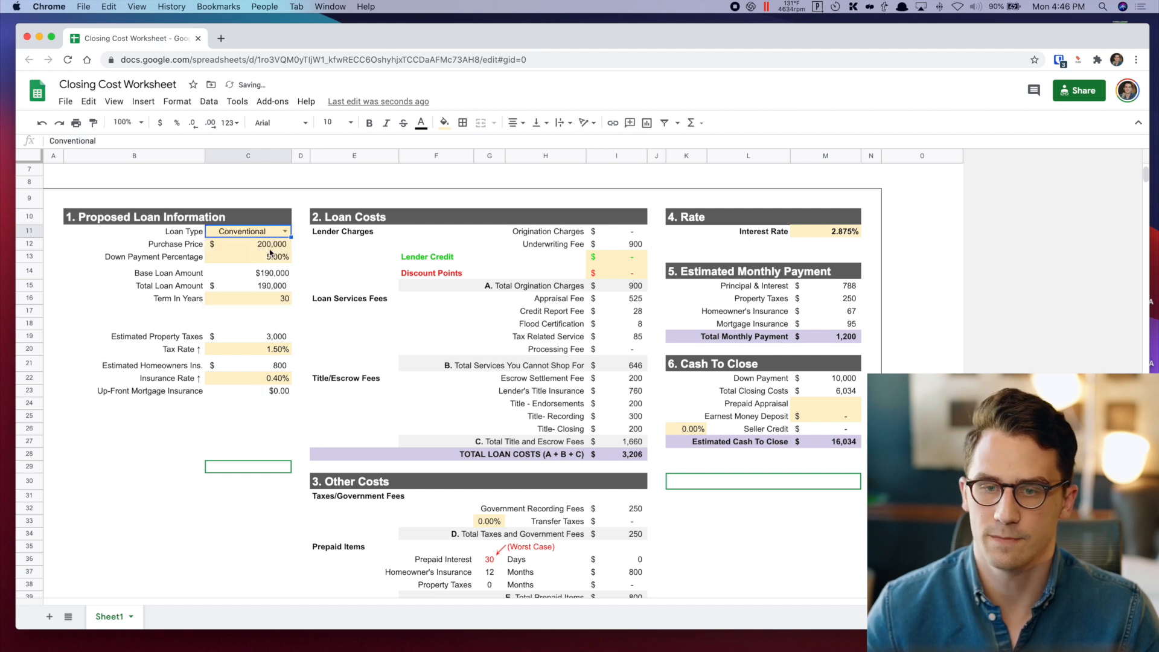
# Set the purchase price to 300,000 and check the base and total loan amount calculations.
pyautogui.click(250, 244)
pyautogui.write('300000')
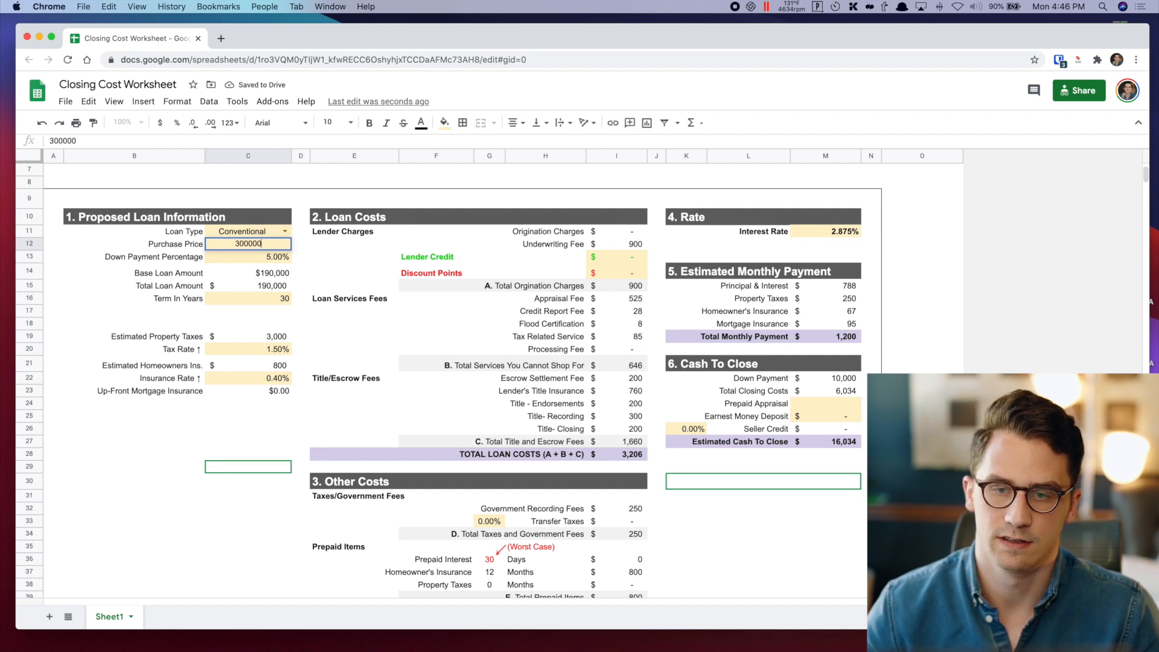
pyautogui.press('Return')
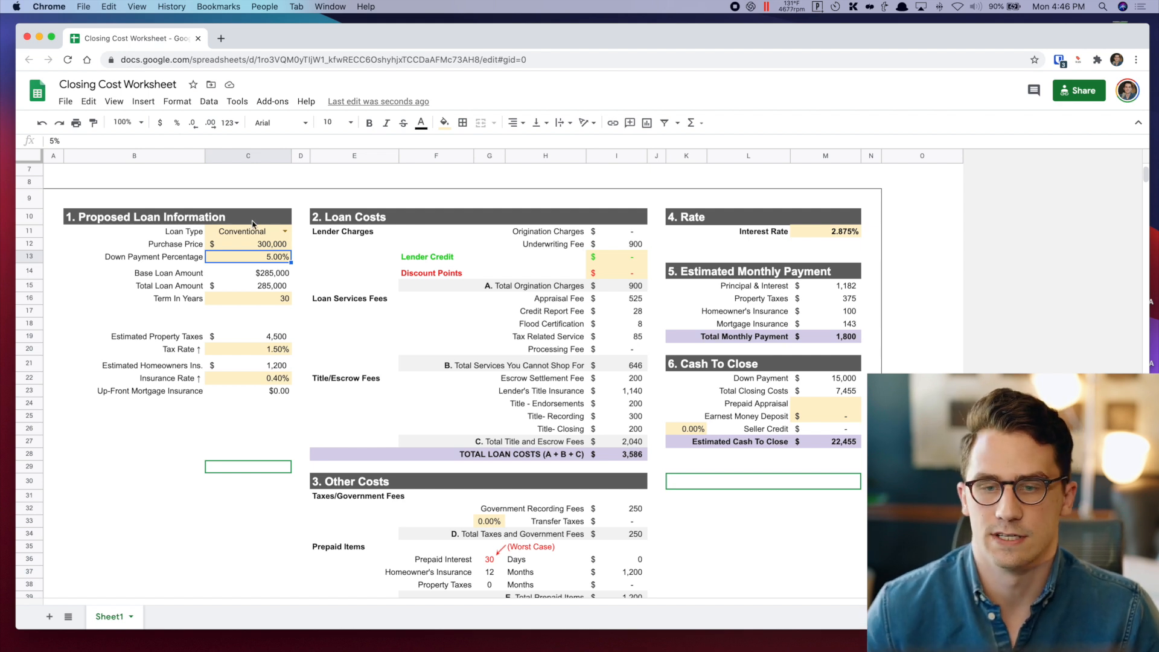
pyautogui.click(249, 274)
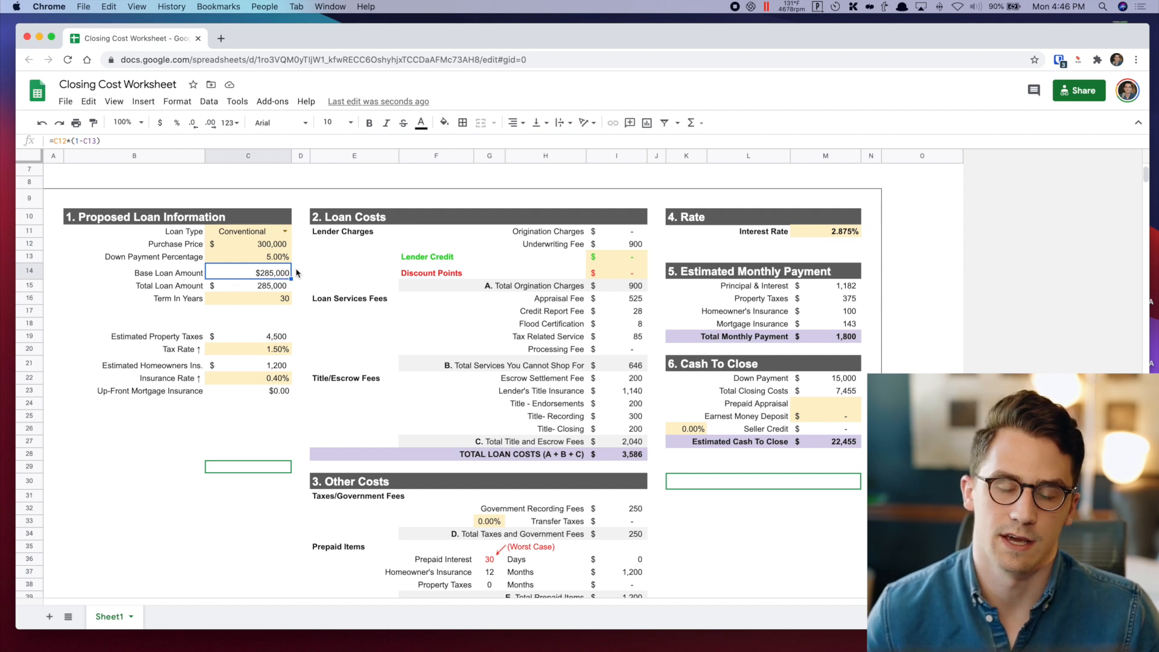
pyautogui.click(286, 291)
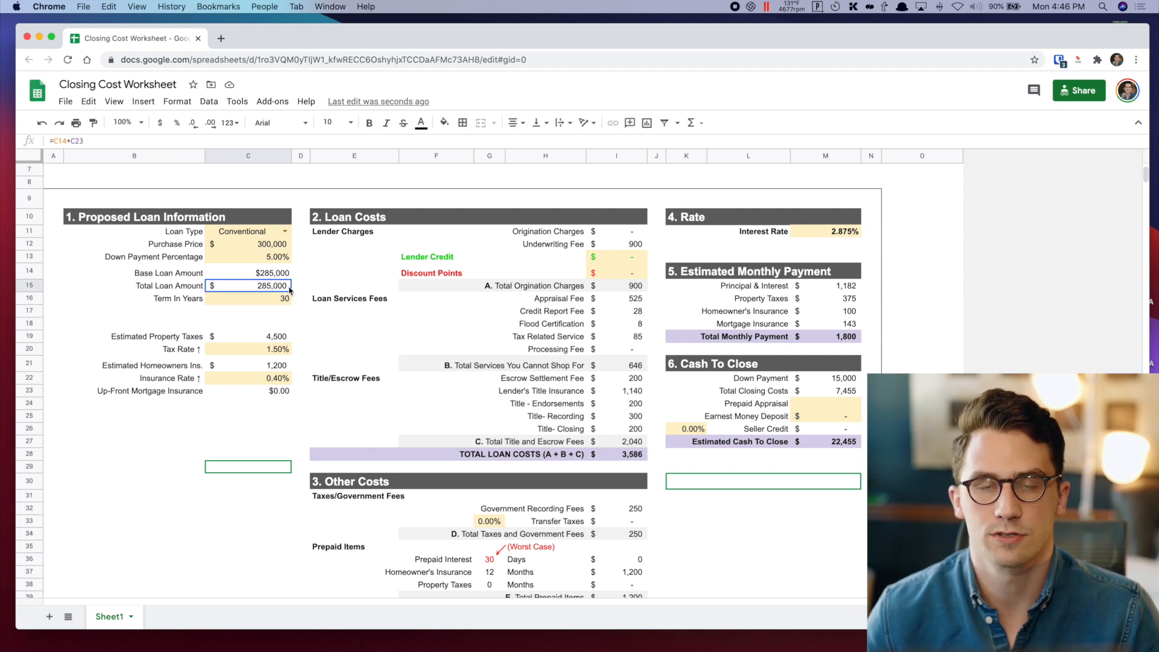
# Switch the loan type to FHA to compare total loan amount and up-front mortgage insurance, and return it to Conventional.
pyautogui.click(285, 232)
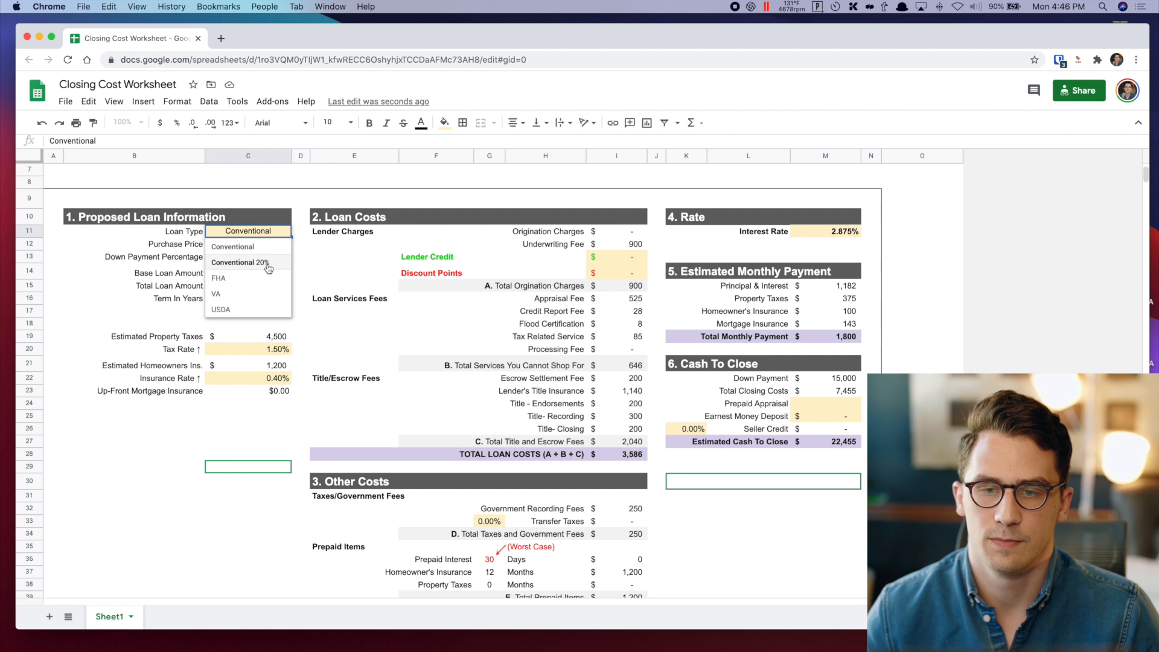
pyautogui.click(249, 282)
pyautogui.click(250, 286)
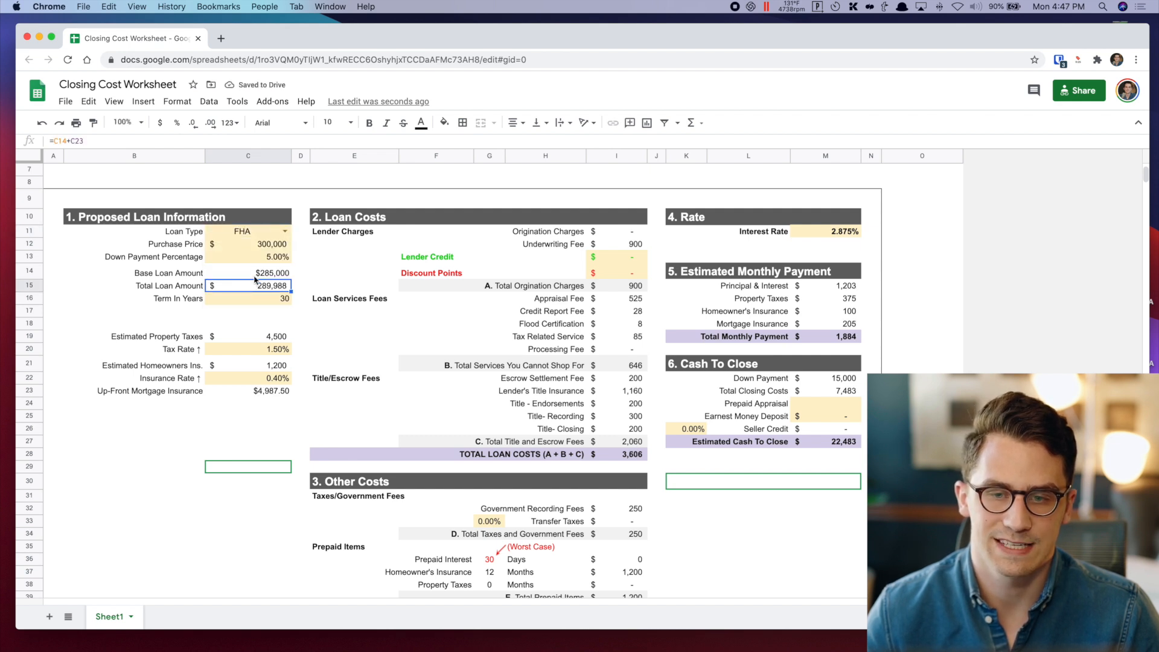
pyautogui.click(272, 393)
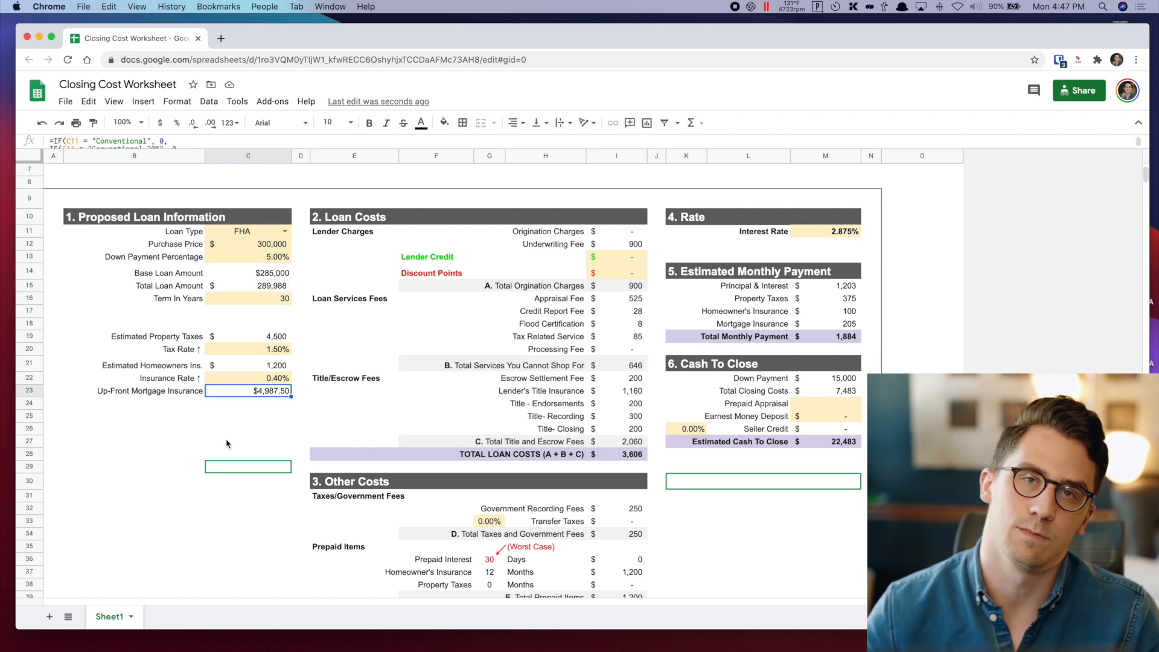
pyautogui.click(284, 232)
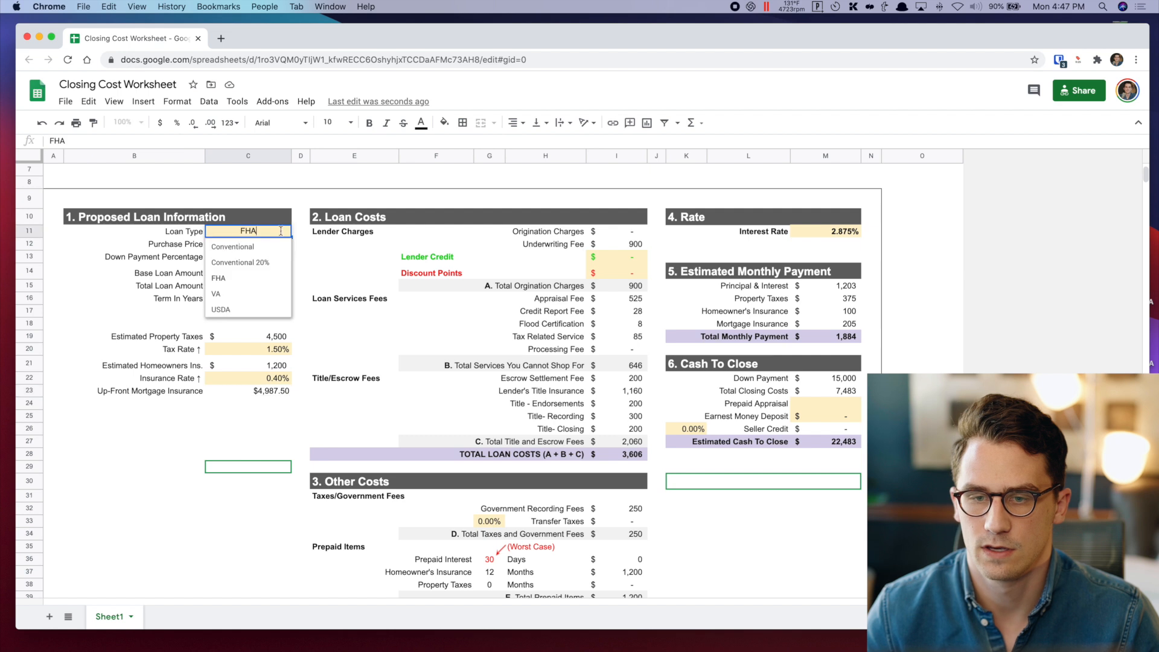
pyautogui.click(265, 256)
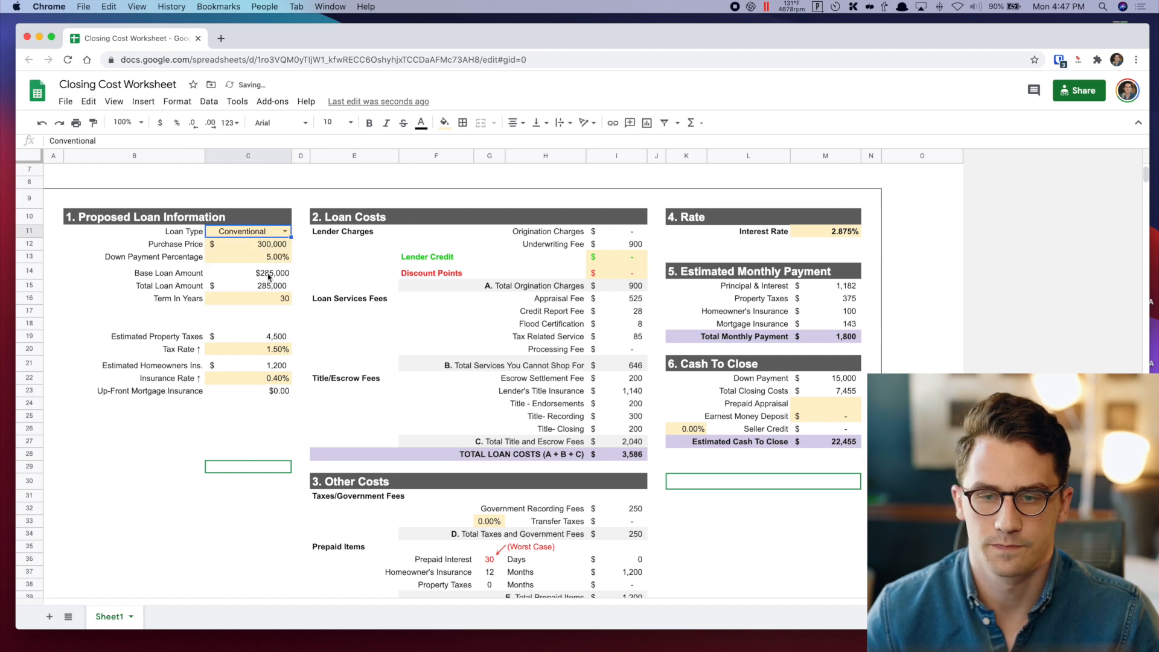
# Try a loan term of 15 years and restore the term to 30 years.
pyautogui.click(238, 298)
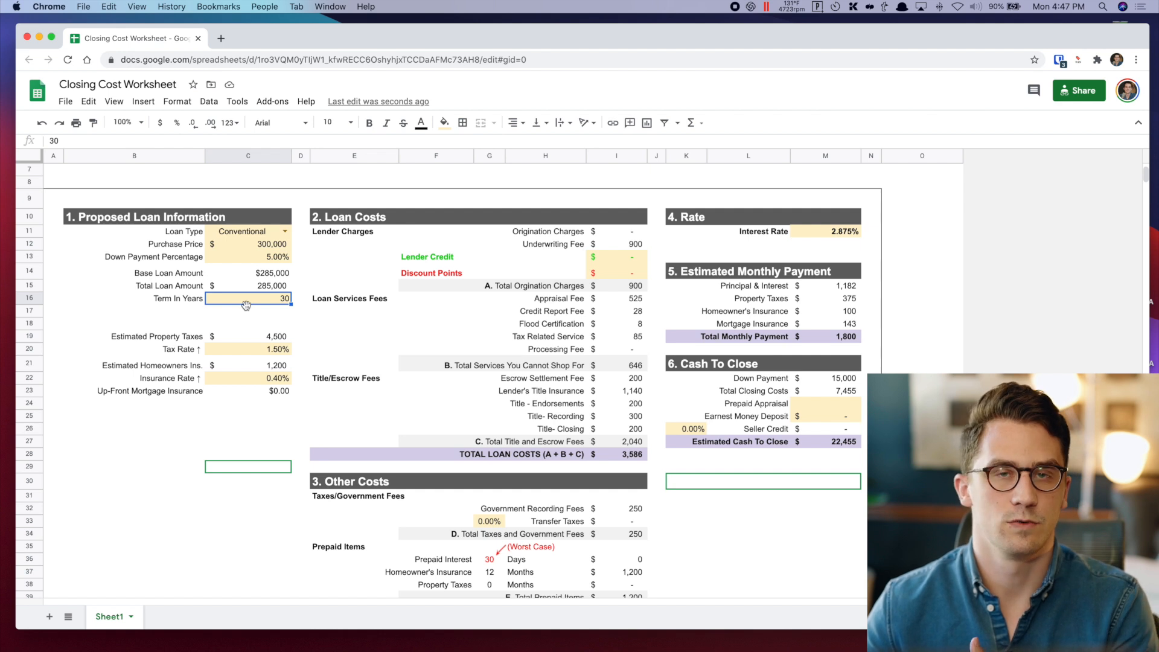
pyautogui.write('15')
pyautogui.press('Return')
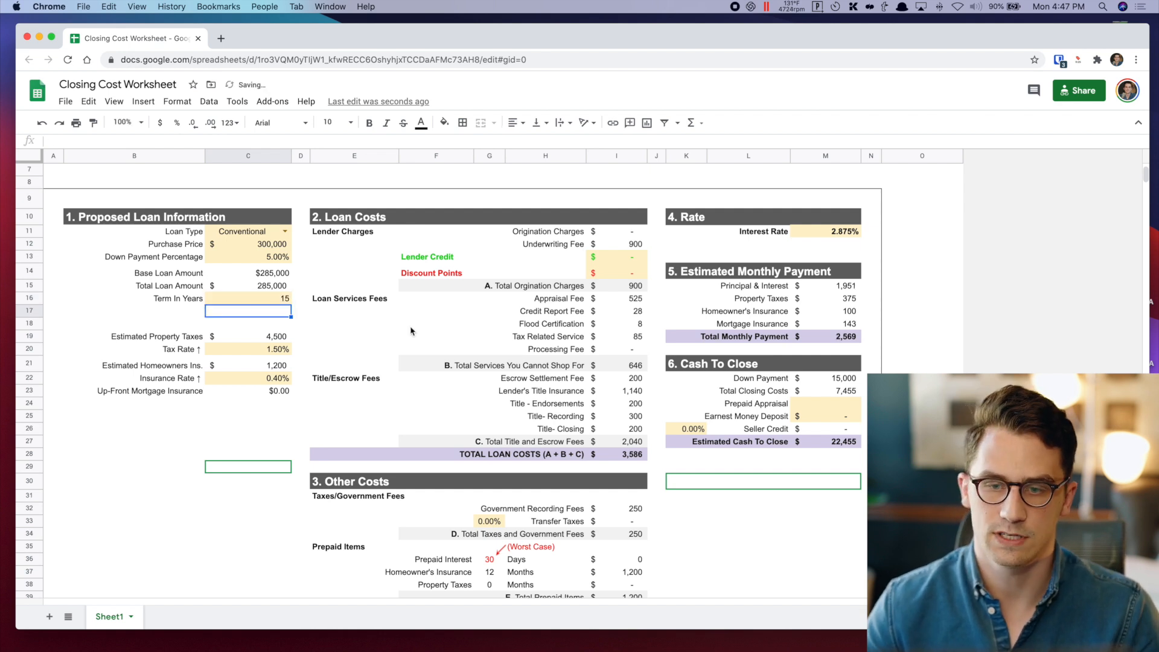
pyautogui.click(266, 299)
pyautogui.write('30')
pyautogui.press('Return')
# Examine the estimated property taxes and homeowner's insurance together with the tax rate and insurance rate that drive them.
pyautogui.click(238, 337)
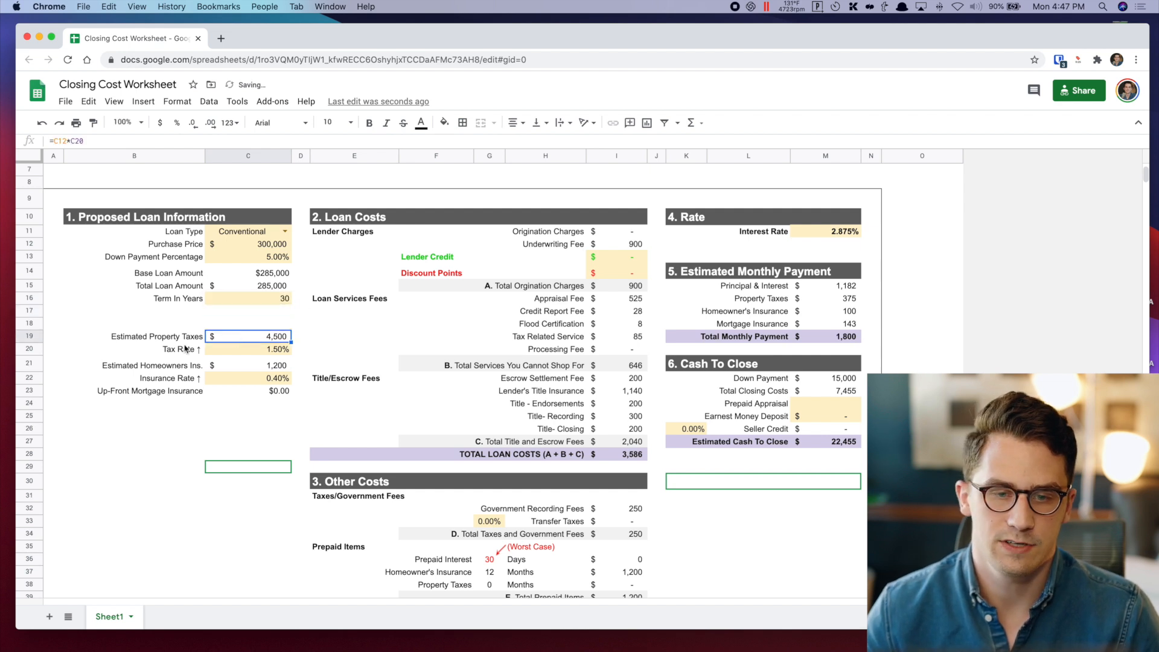
pyautogui.click(254, 352)
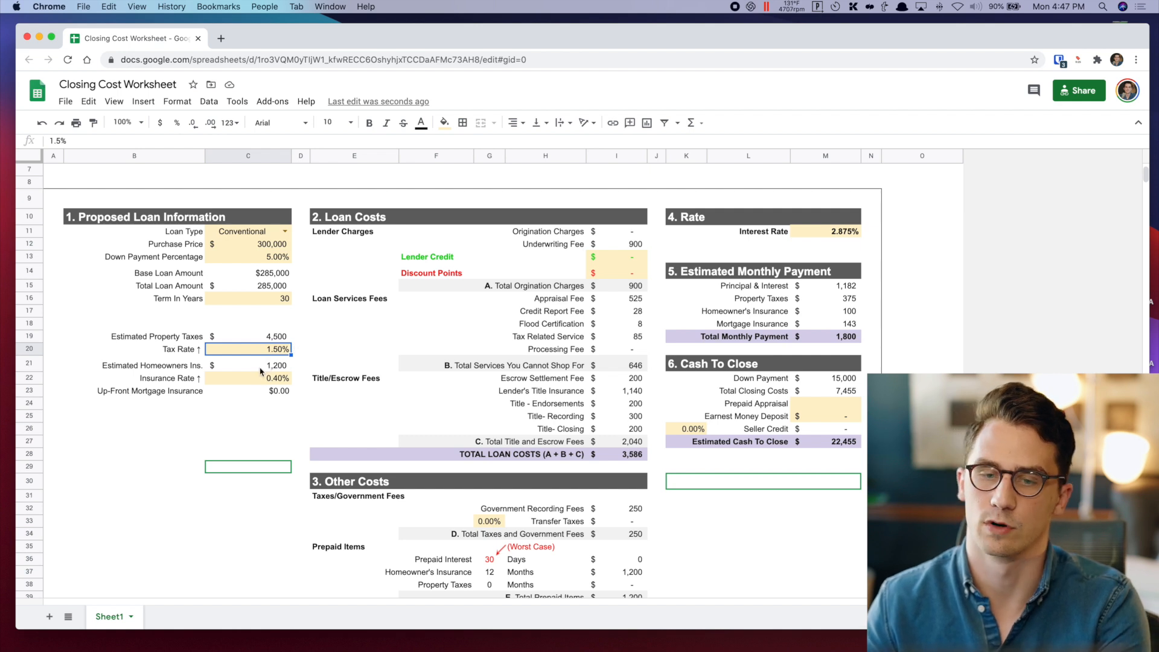
pyautogui.click(230, 382)
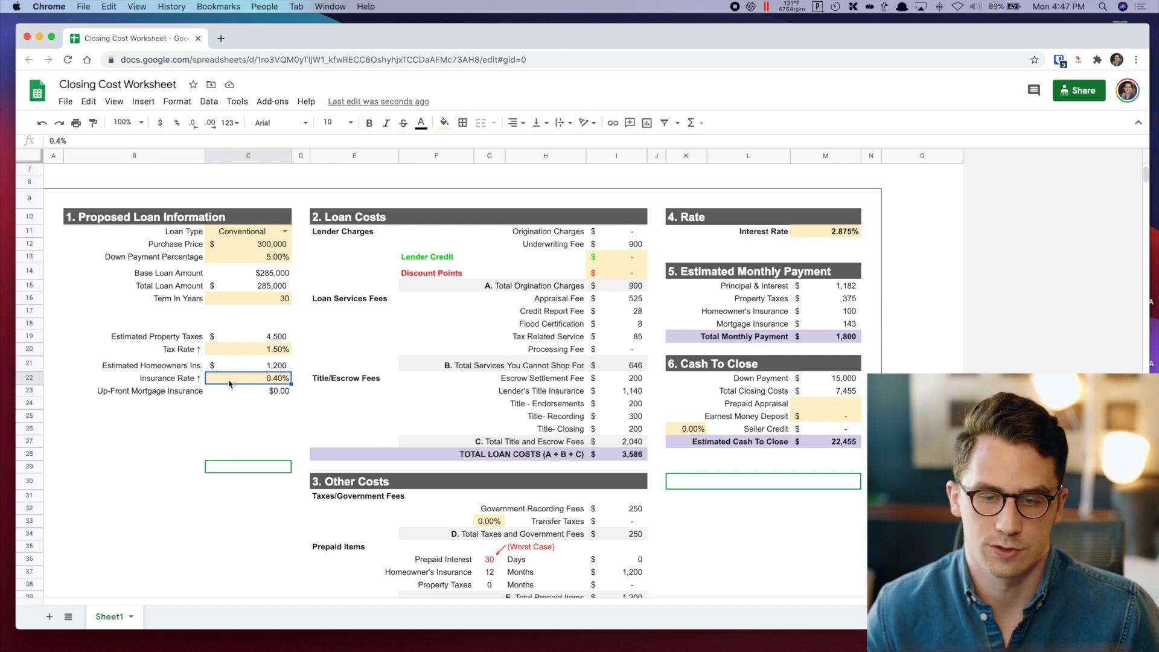
pyautogui.click(266, 366)
pyautogui.click(275, 338)
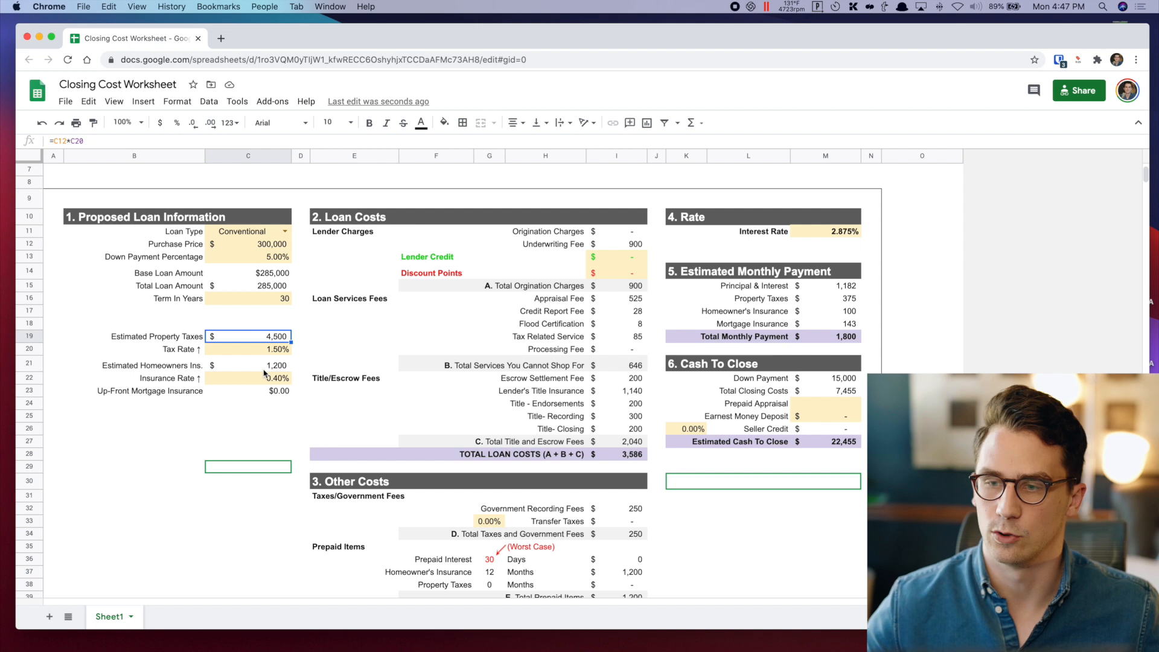
pyautogui.click(194, 222)
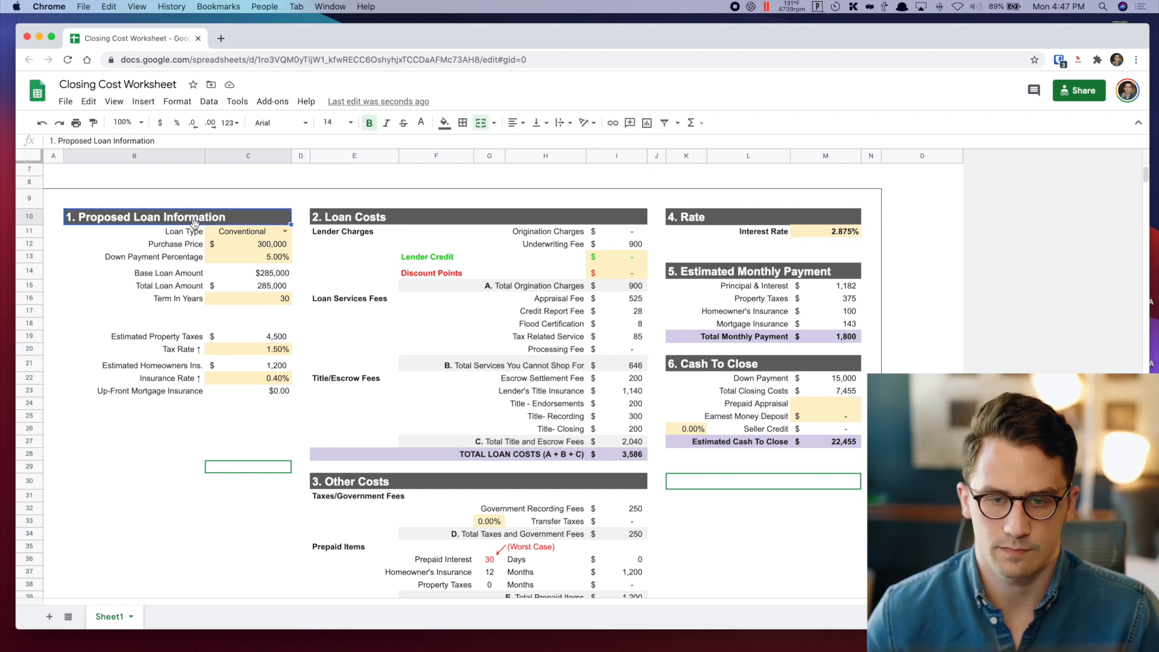
# Examine the lender charges in the Loan Costs section, including the origination charges and the underwriting fee.
pyautogui.click(378, 222)
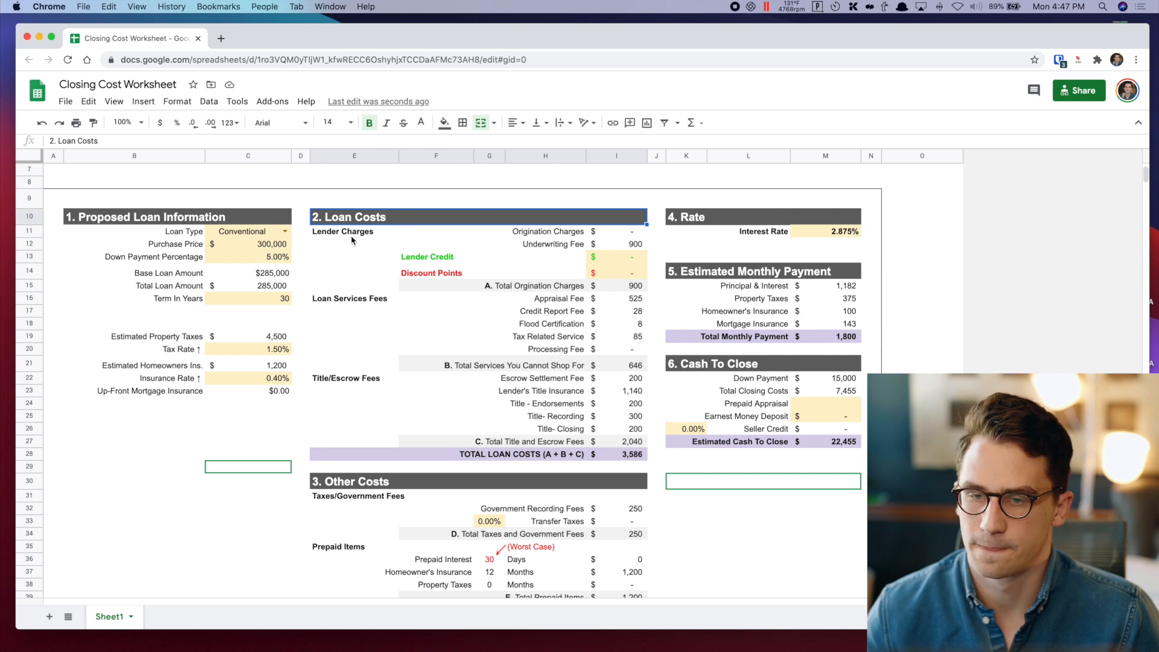
pyautogui.click(379, 234)
pyautogui.click(618, 235)
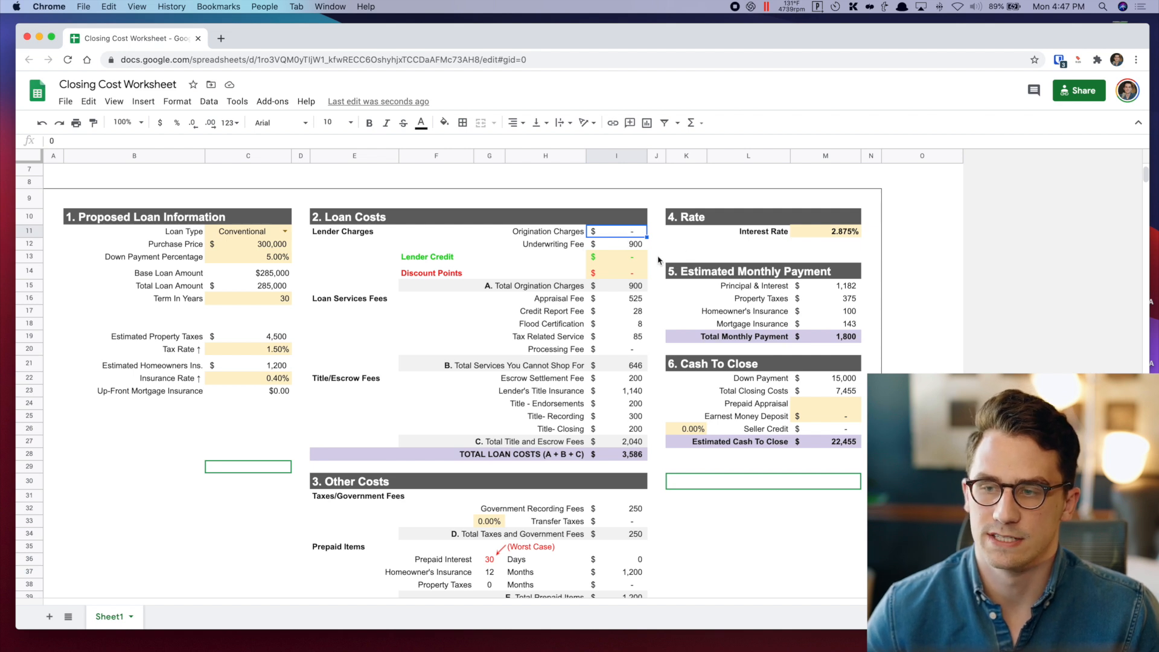
pyautogui.click(631, 247)
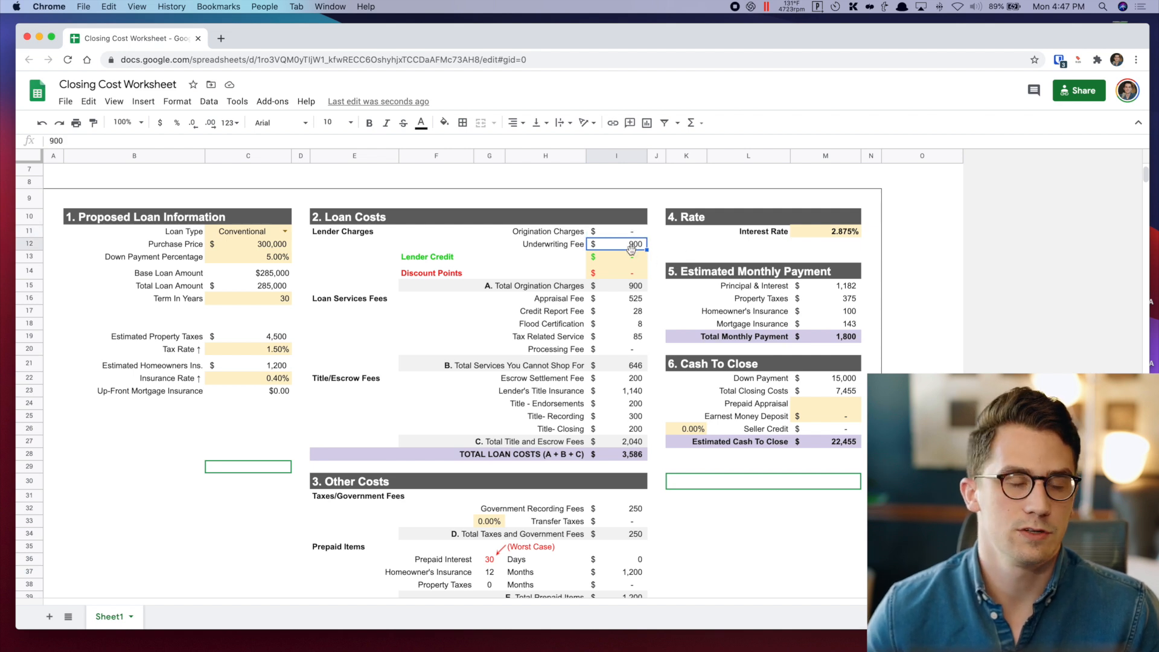
# Try a lender credit of -500 in the lender charges and reset the credit to 0.
pyautogui.click(510, 259)
pyautogui.click(622, 256)
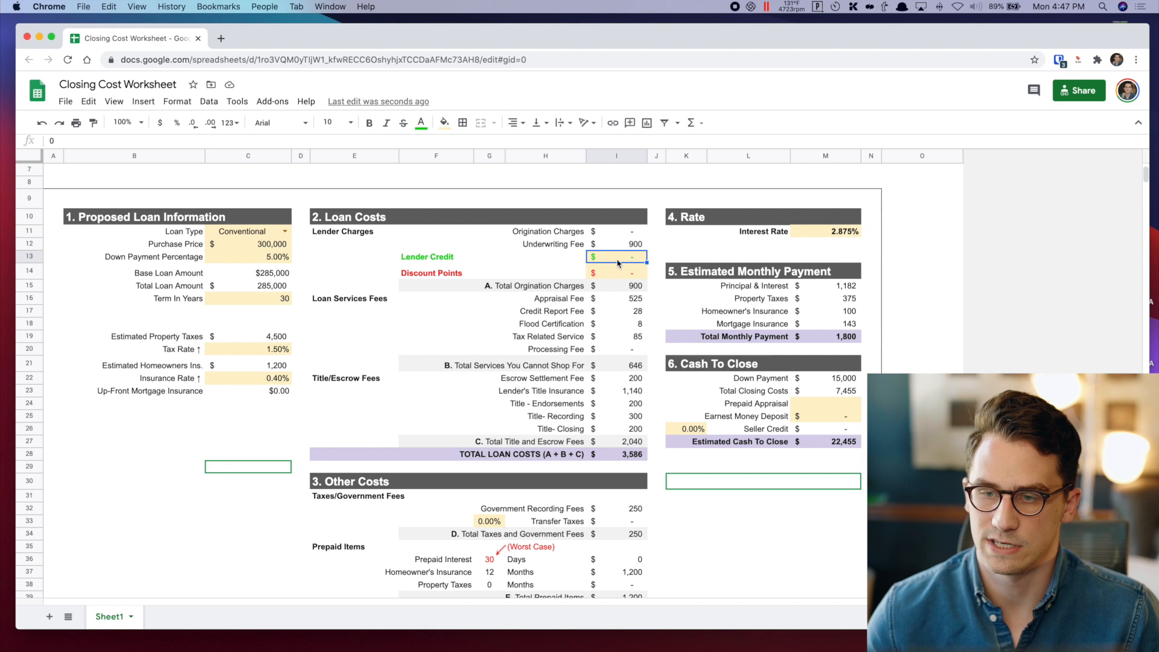
pyautogui.write('-')
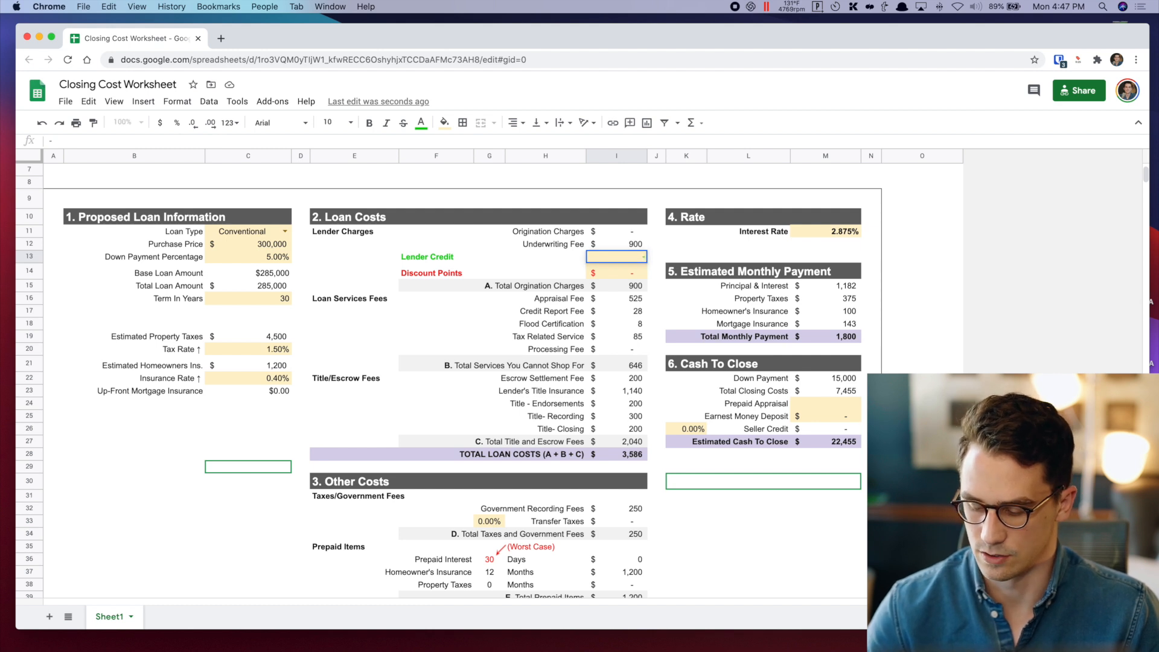
pyautogui.write('500')
pyautogui.press('Return')
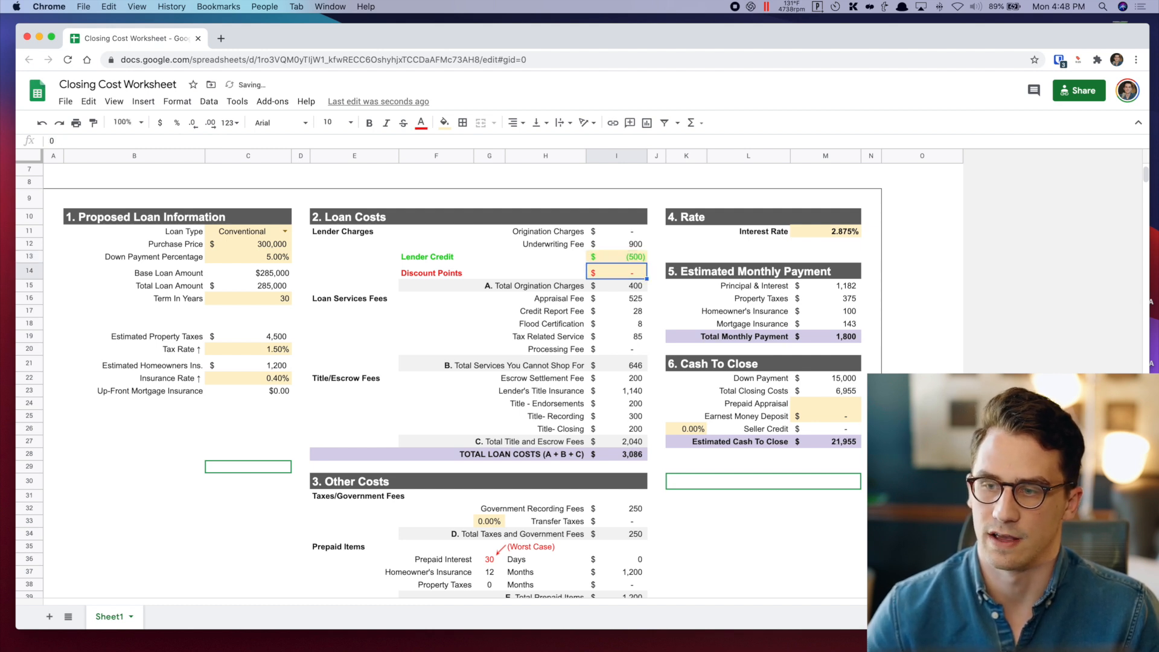
pyautogui.click(637, 259)
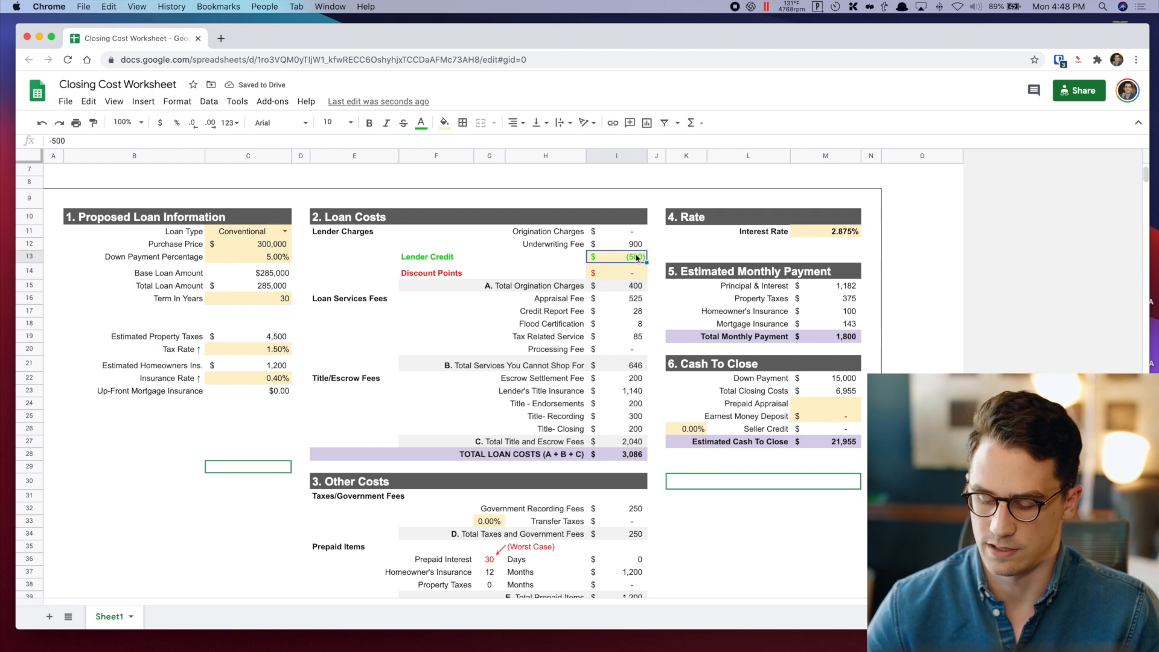
pyautogui.write('0')
pyautogui.press('Return')
# Try discount points of 2,000 in the lender charges and clear the amount again.
pyautogui.write('2000')
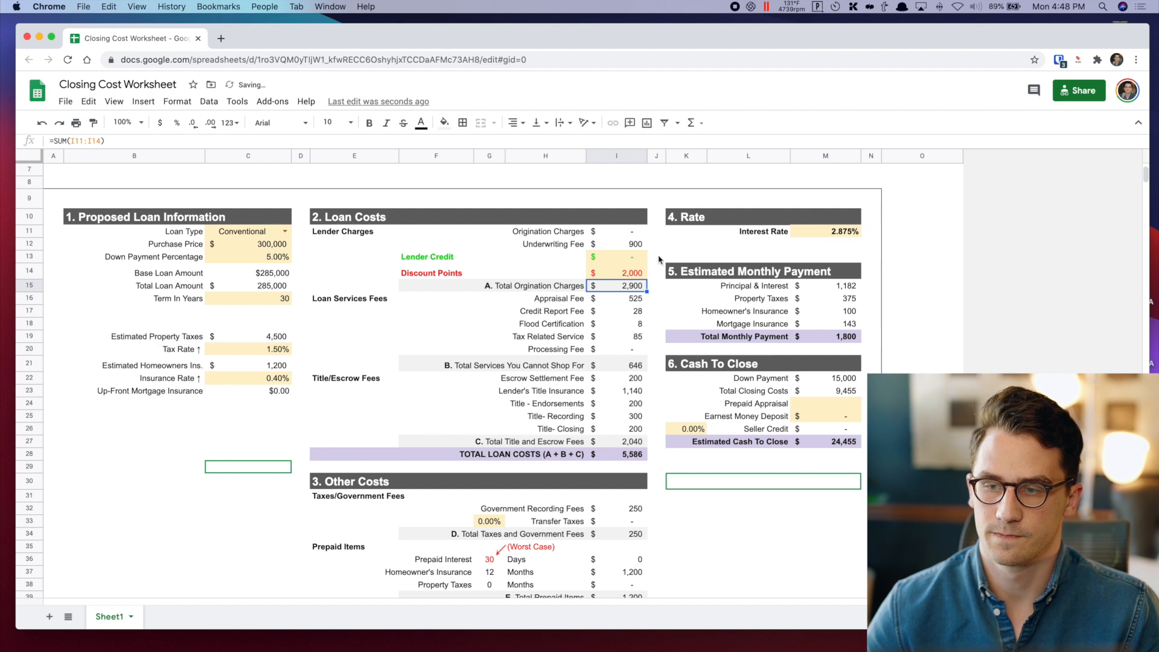
pyautogui.click(637, 277)
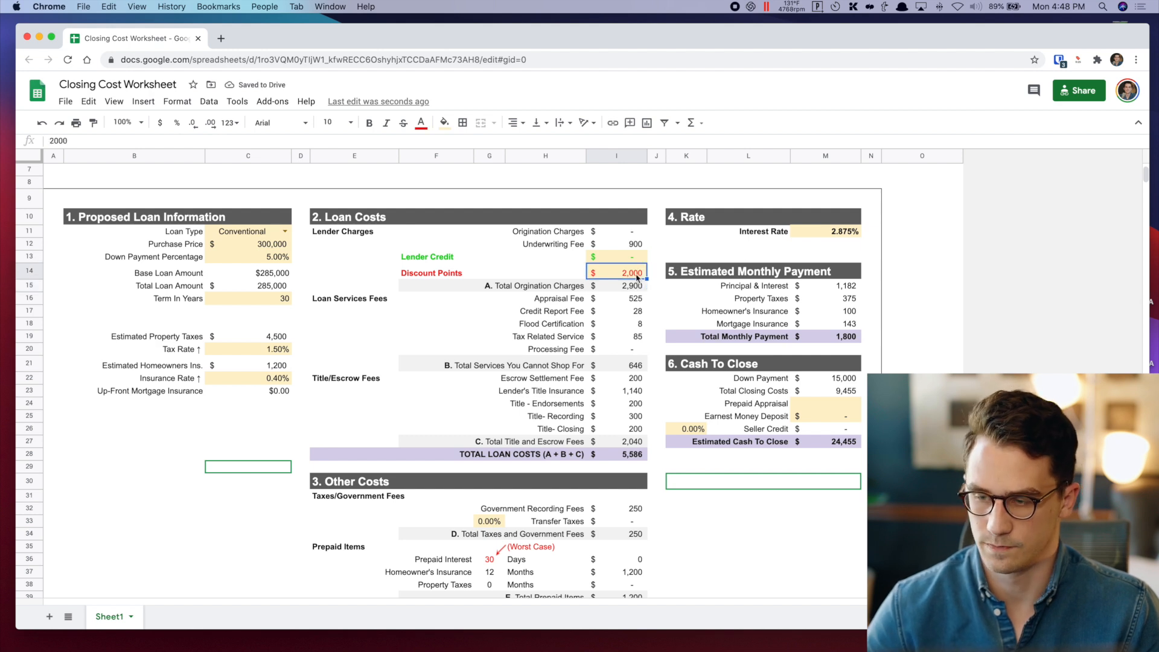
pyautogui.press('Delete')
pyautogui.press('Return')
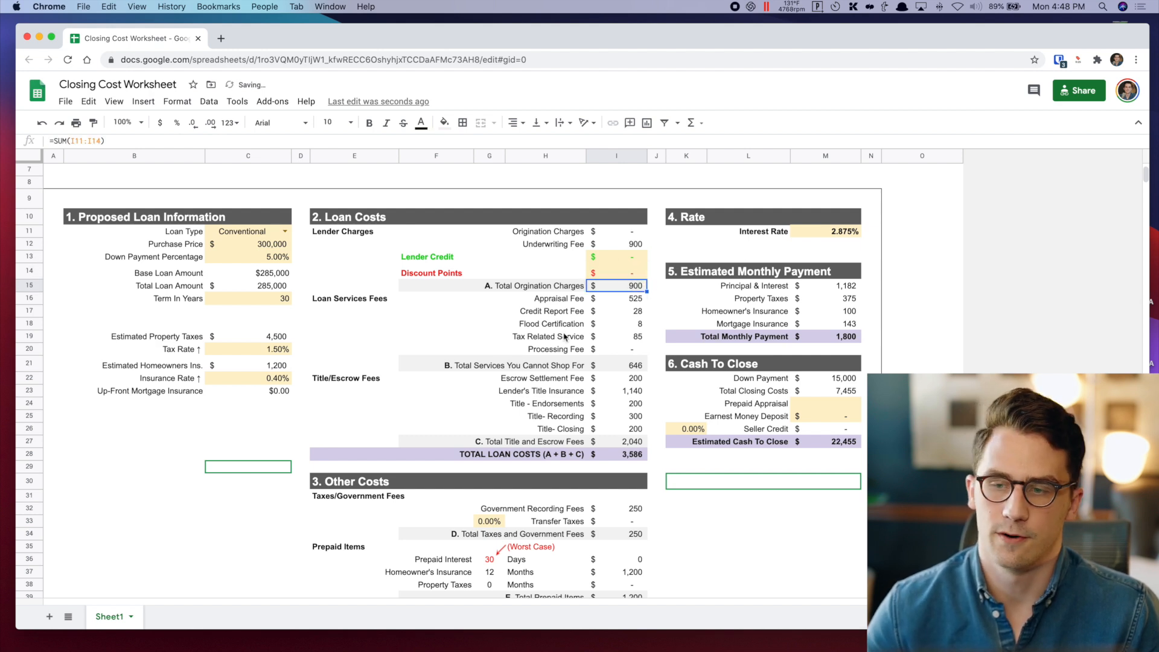
# Examine the loan services fees one by one, from the appraisal fee down to the processing fee.
pyautogui.click(625, 303)
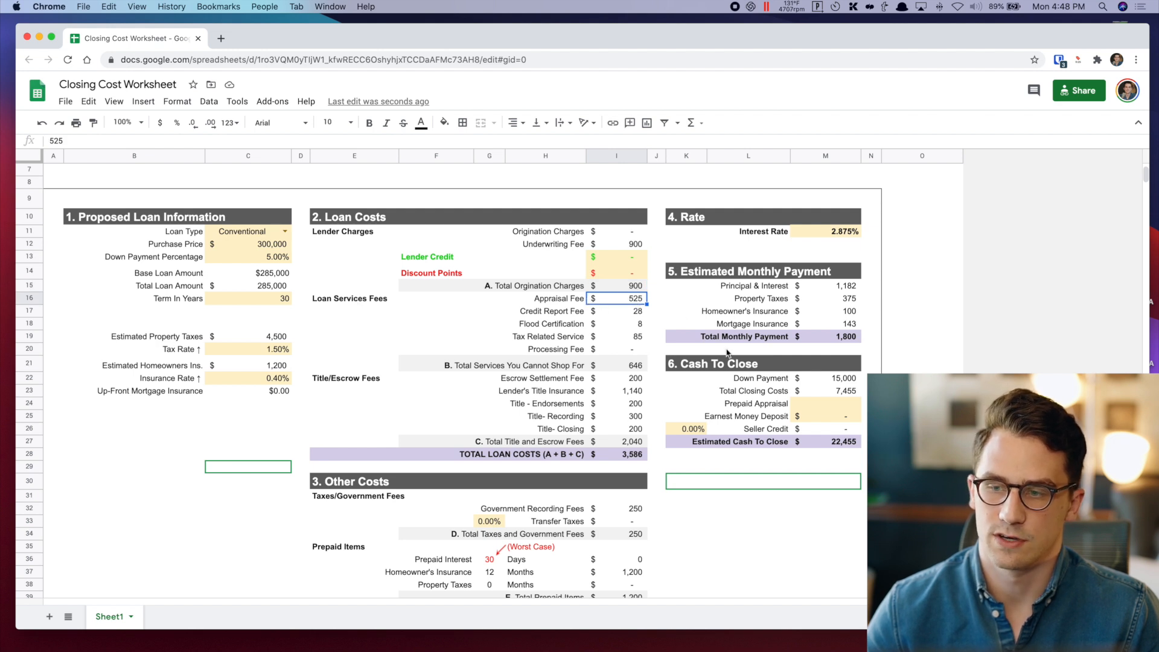
pyautogui.press('Down')
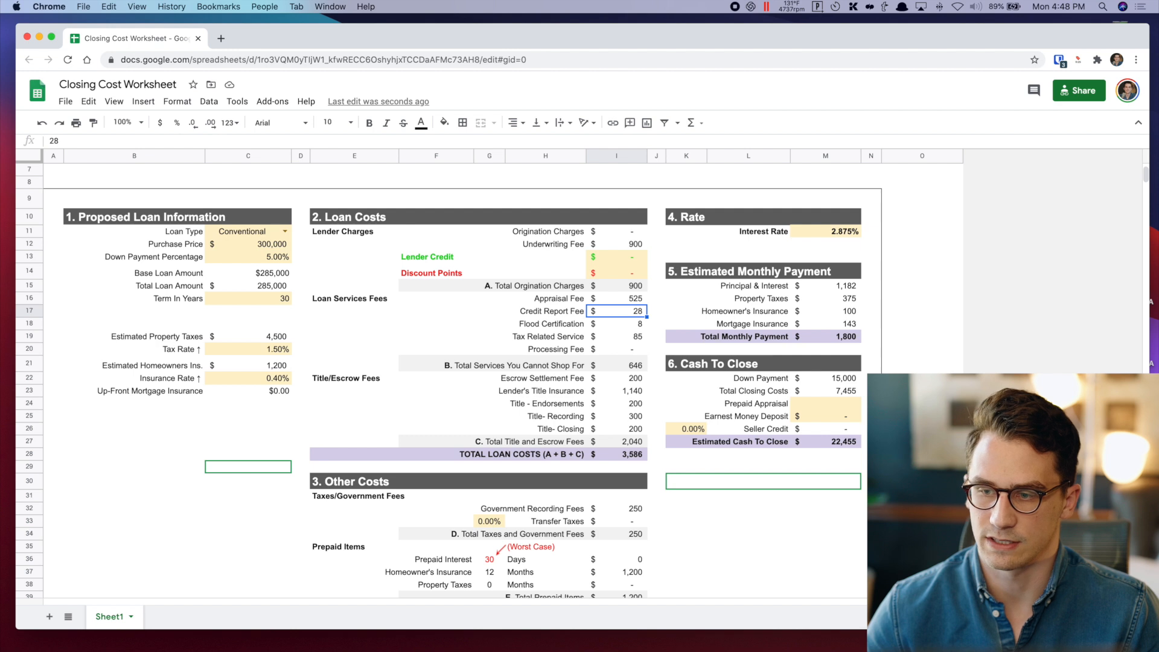
pyautogui.press('Return')
pyautogui.press('Return')
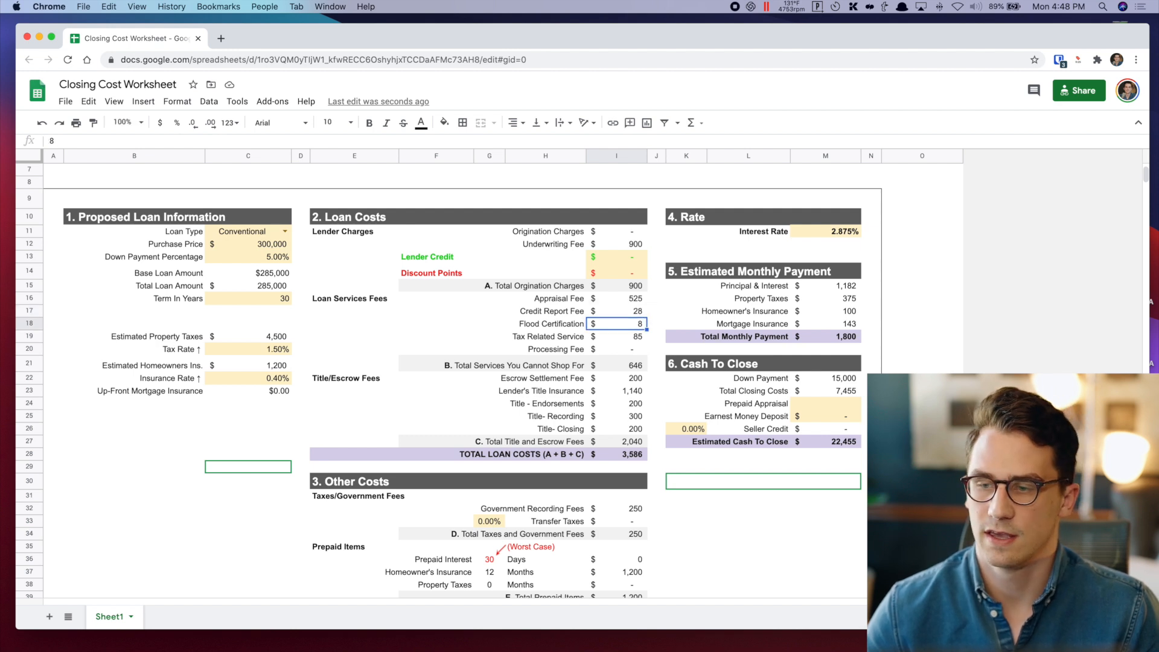
pyautogui.press('Return')
pyautogui.press('Return')
pyautogui.press('Return')
pyautogui.press('Return')
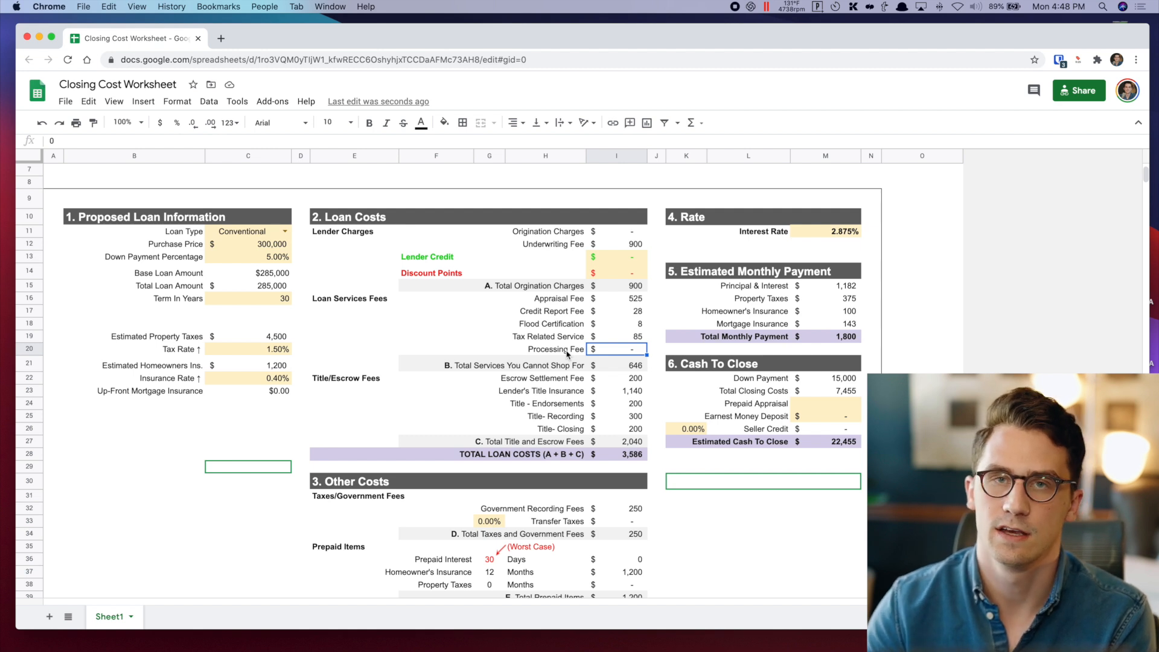
# Try a purchase price of 500,000 to compare the lender's title insurance, and restore the price to 300,000.
pyautogui.click(374, 381)
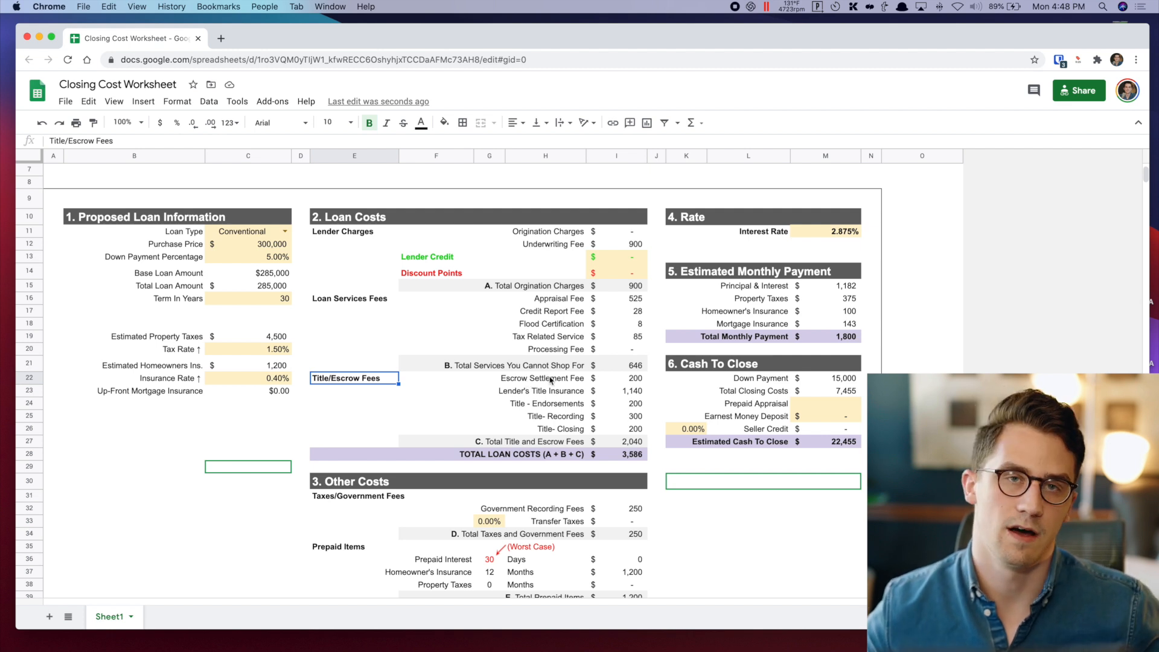
pyautogui.click(609, 396)
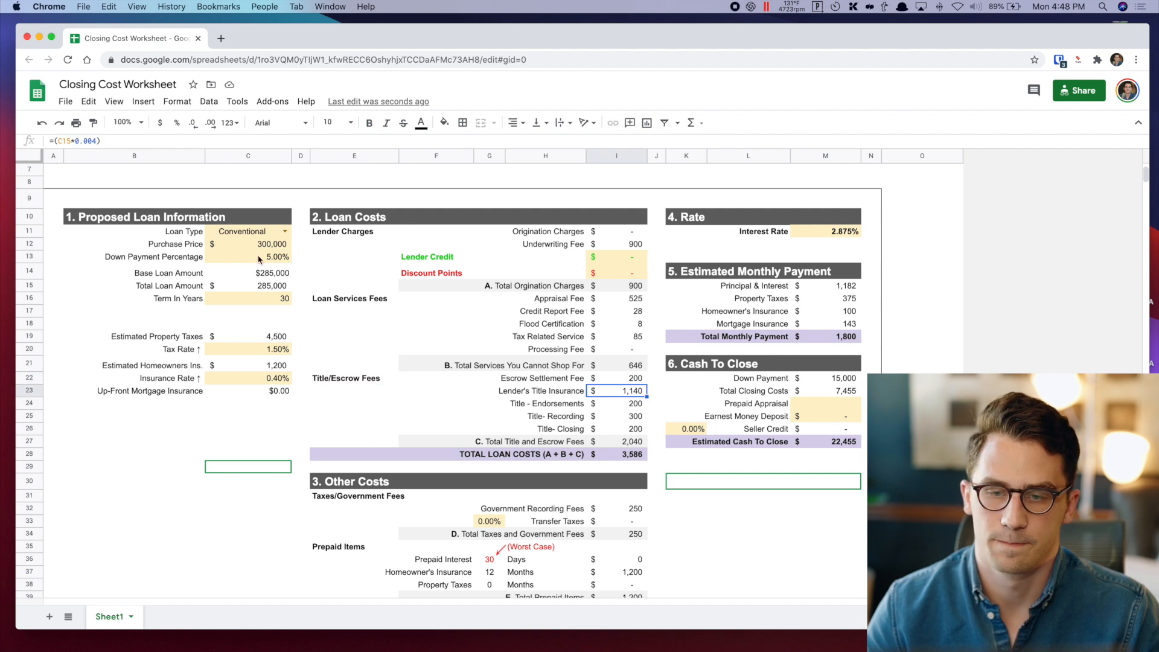
pyautogui.click(275, 245)
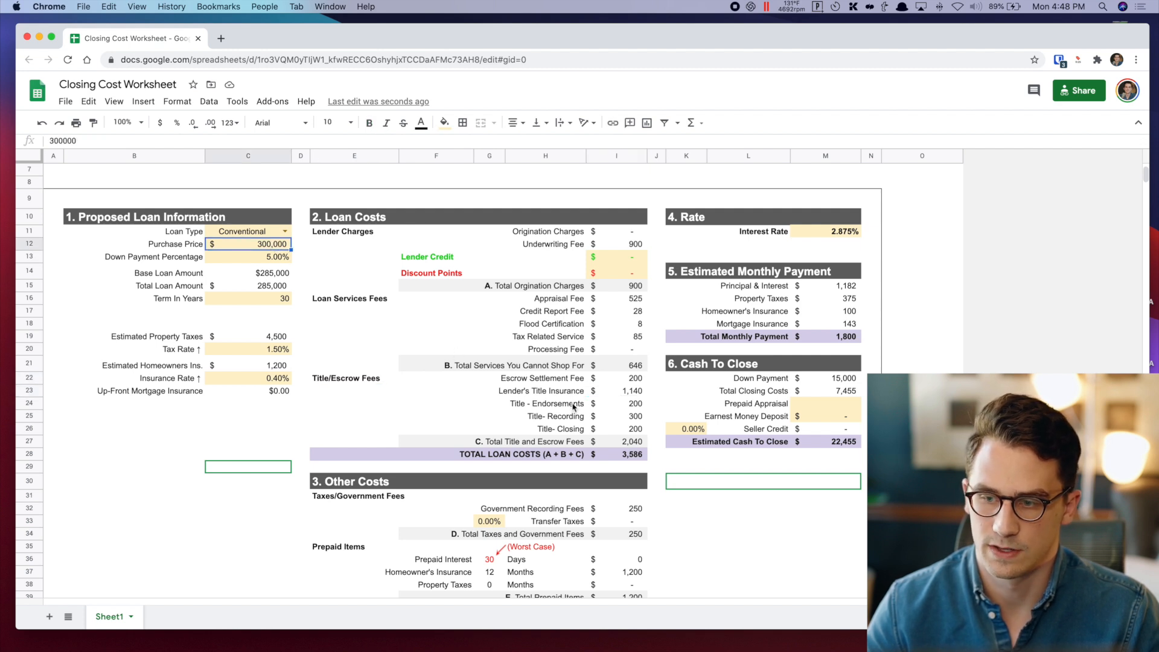
pyautogui.write('500000')
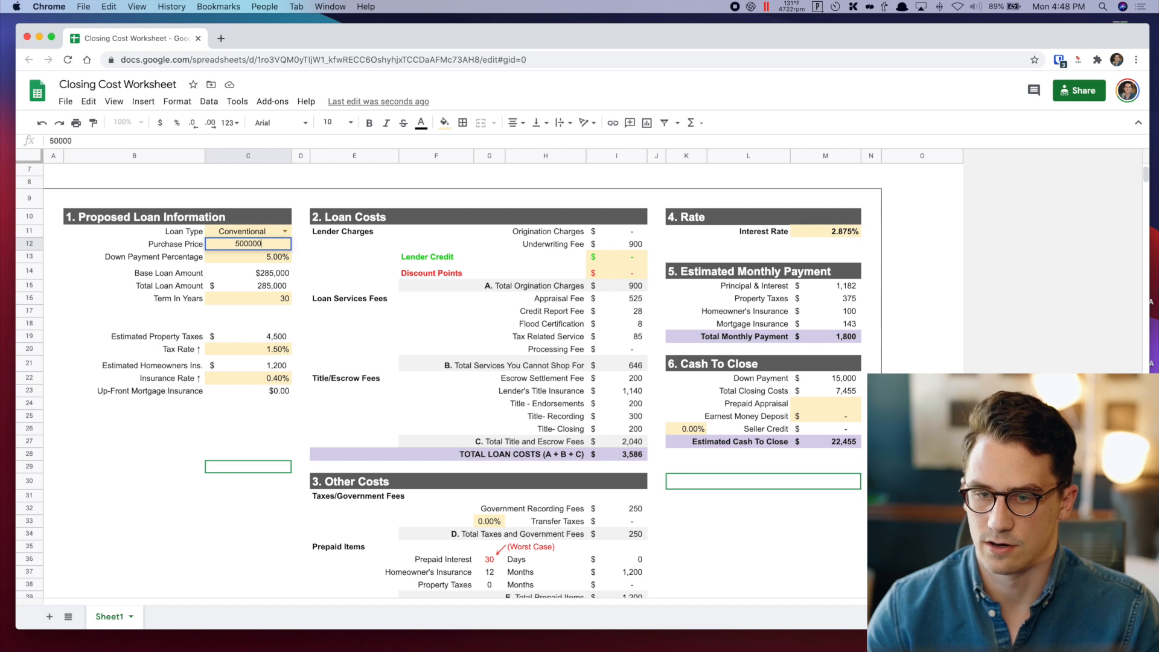
pyautogui.press('Return')
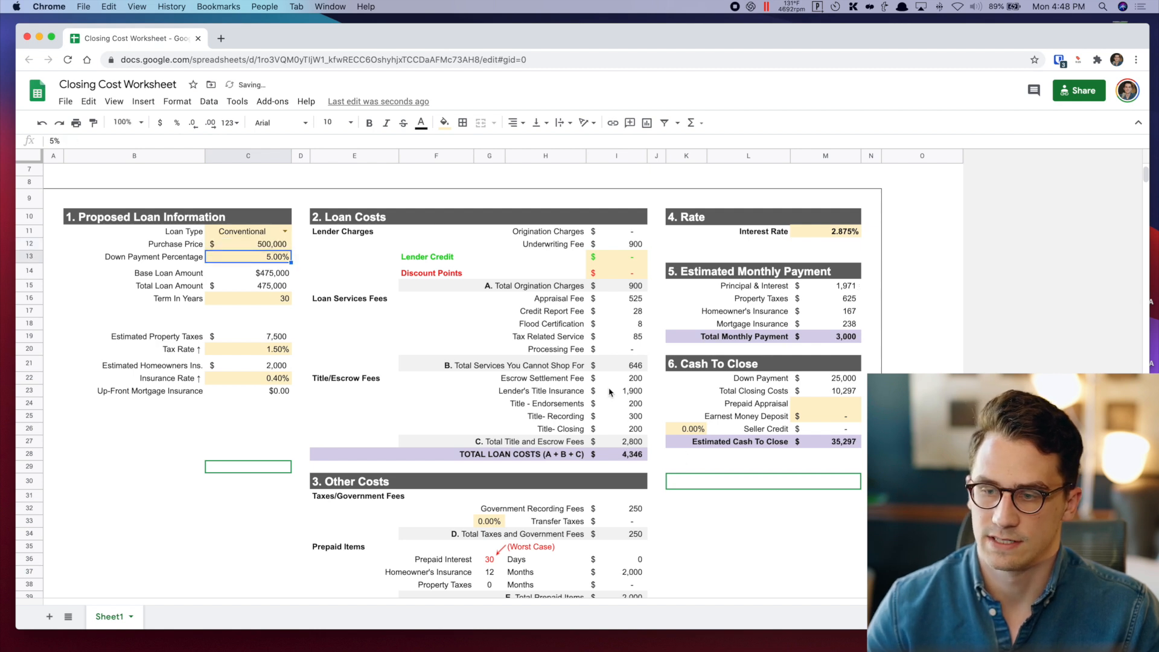
pyautogui.click(288, 247)
pyautogui.write('300000')
pyautogui.press('Return')
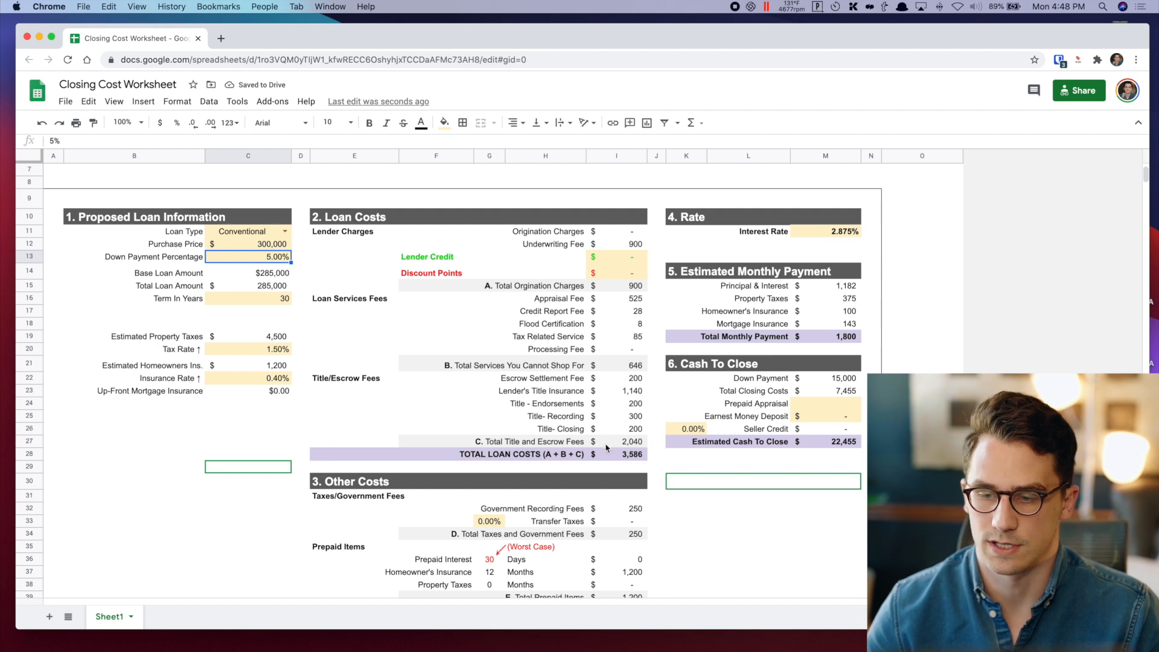
# Examine the total loan costs, and the government recording fees and transfer taxes in the Other Costs section.
pyautogui.click(335, 455)
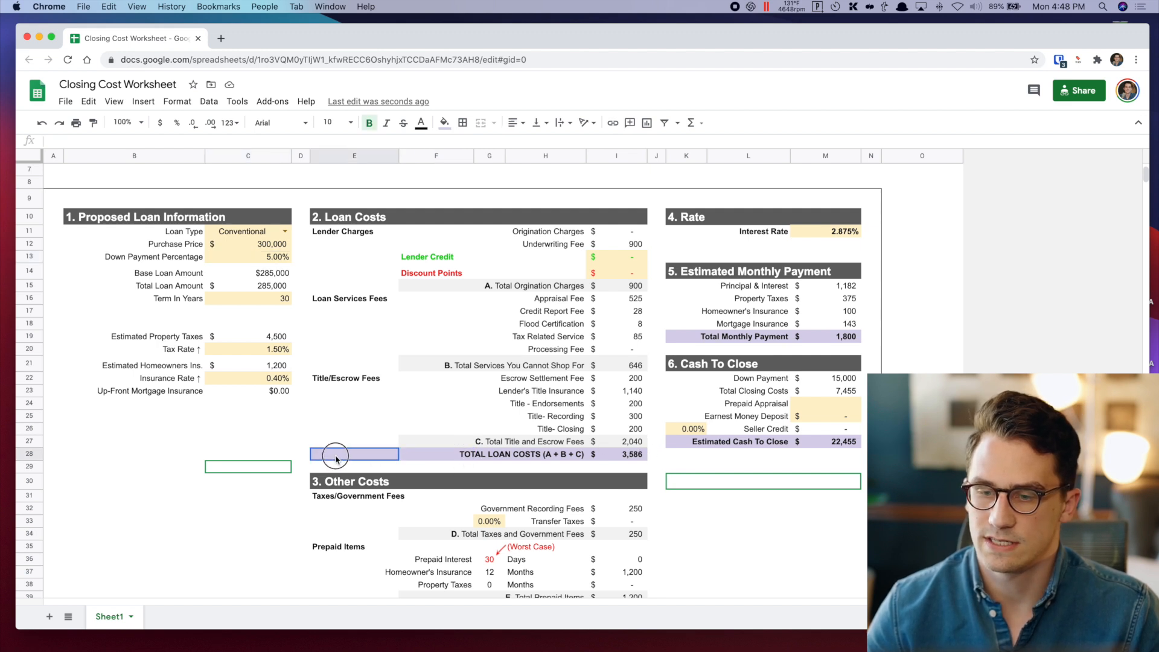
pyautogui.moveTo(336, 459); pyautogui.dragTo(634, 456)
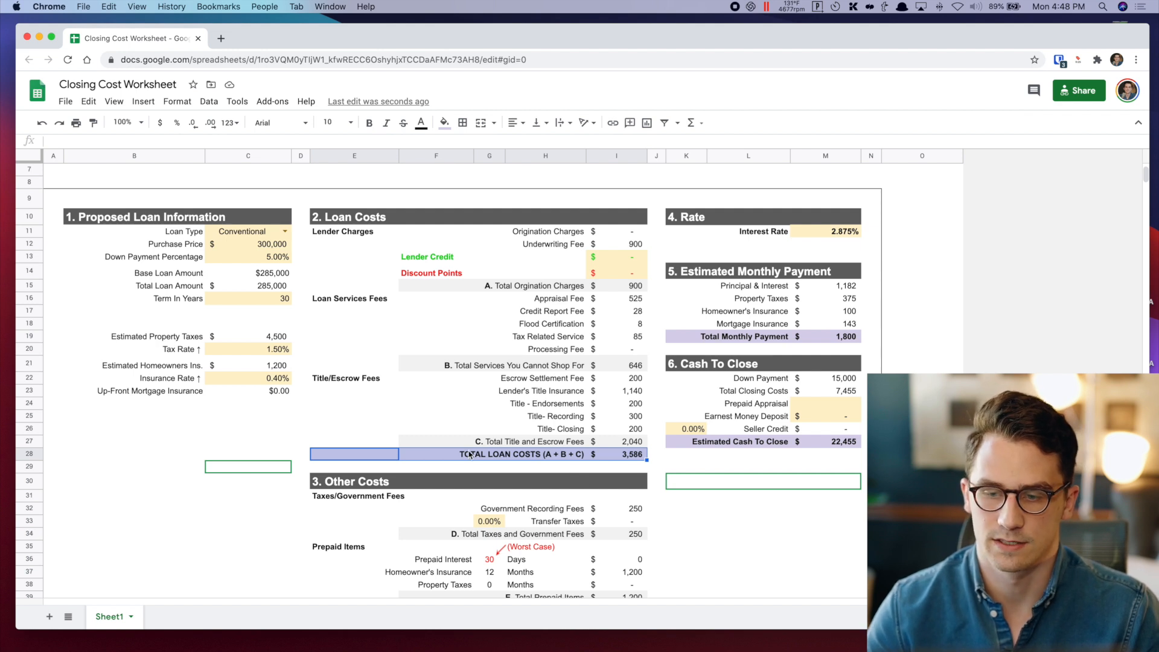
pyautogui.click(358, 486)
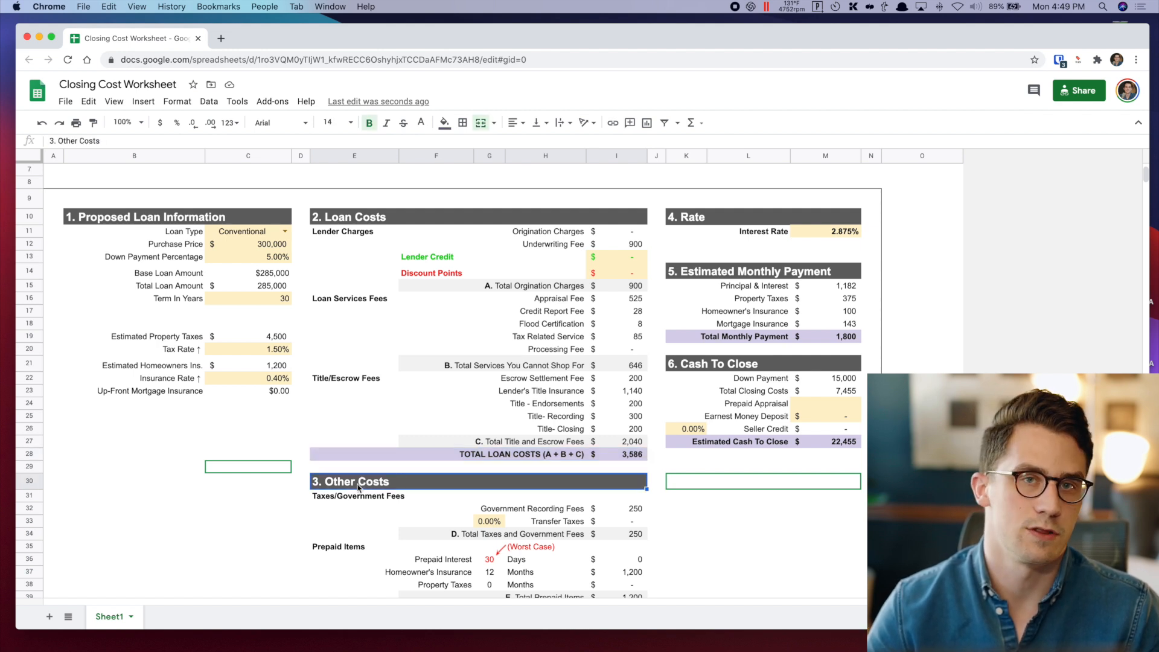
pyautogui.scroll(-5, 358, 486)
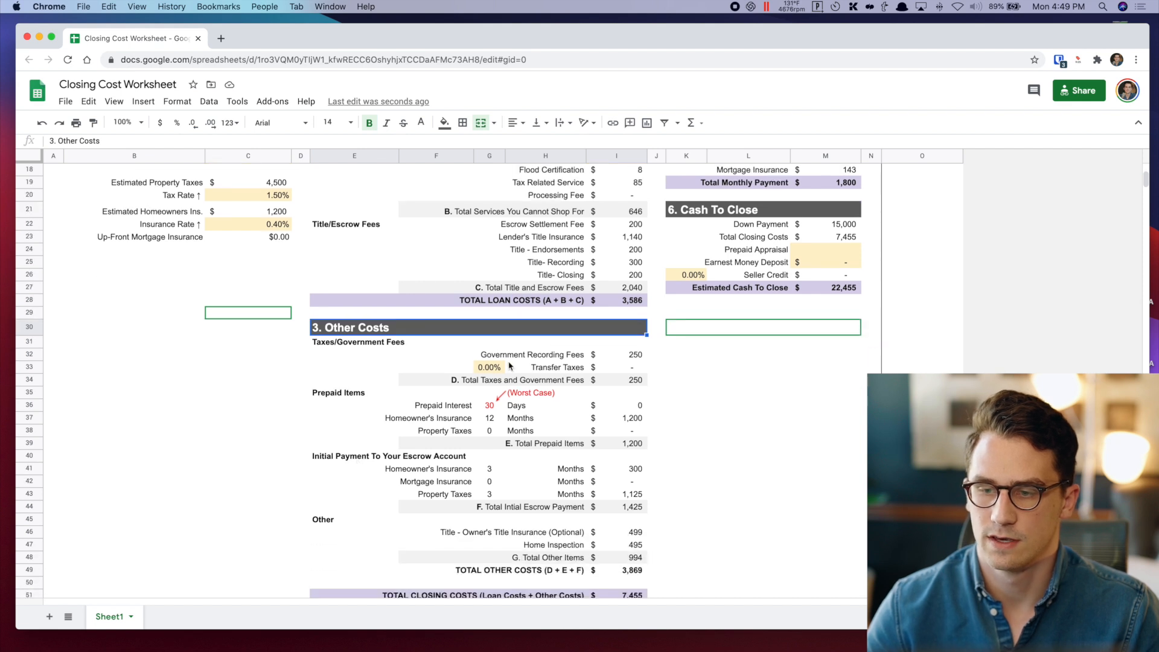
pyautogui.click(532, 355)
pyautogui.click(623, 361)
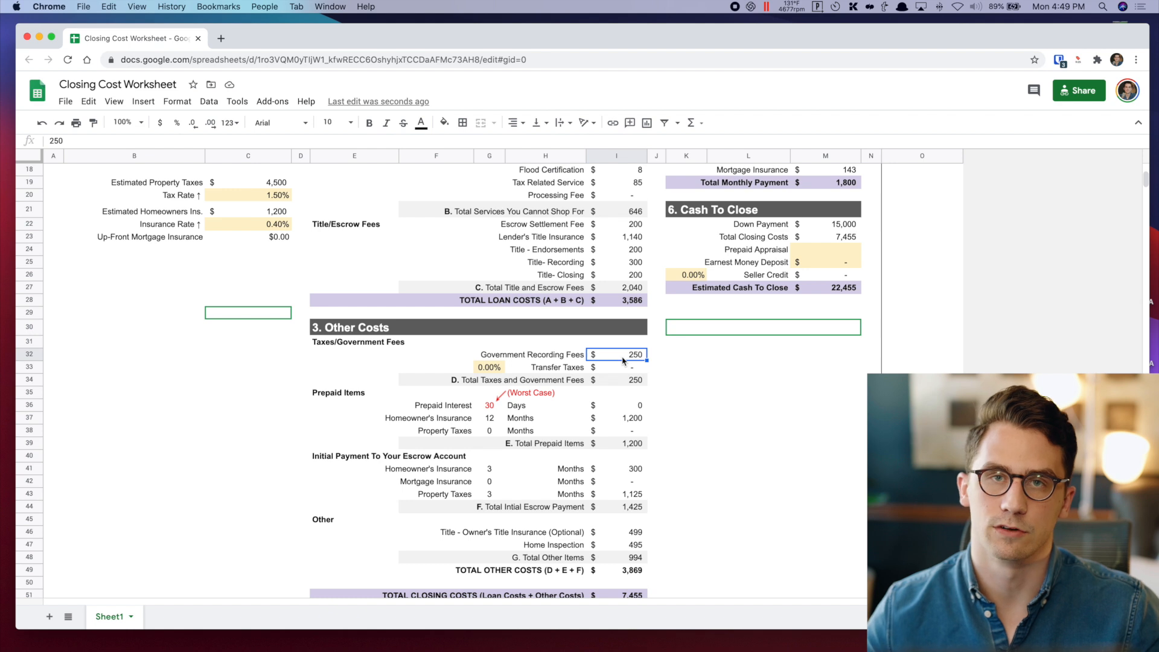
pyautogui.click(575, 373)
pyautogui.click(619, 368)
# Try a transfer tax rate of 1% and set the rate back to 0%.
pyautogui.click(483, 369)
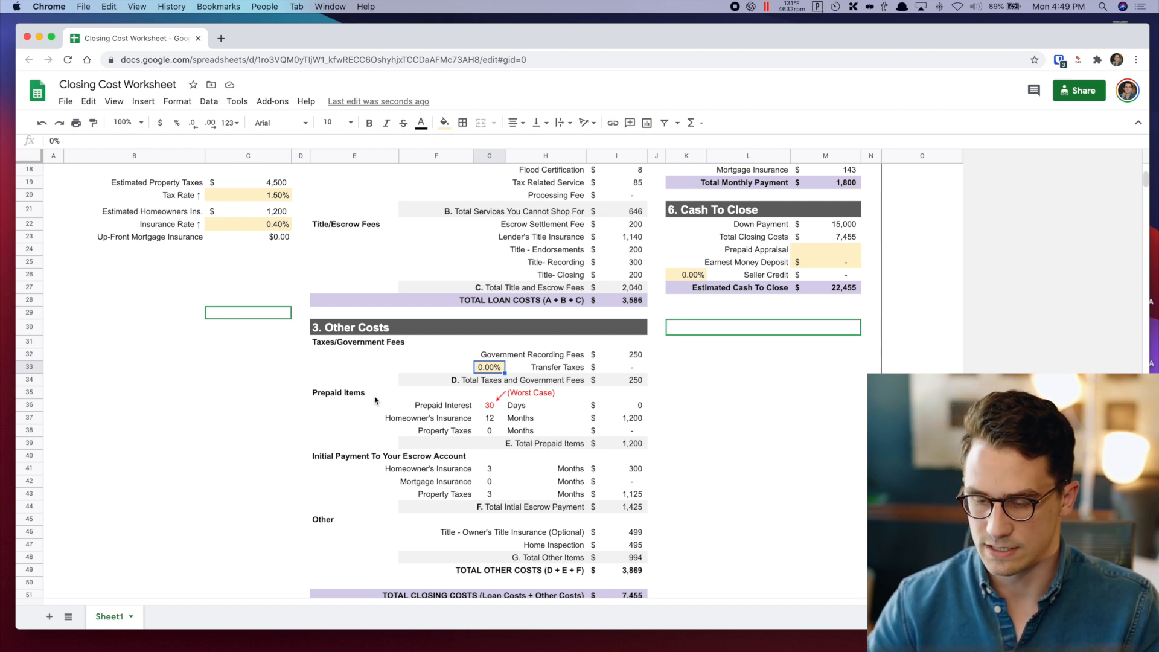
pyautogui.write('1')
pyautogui.press('Return')
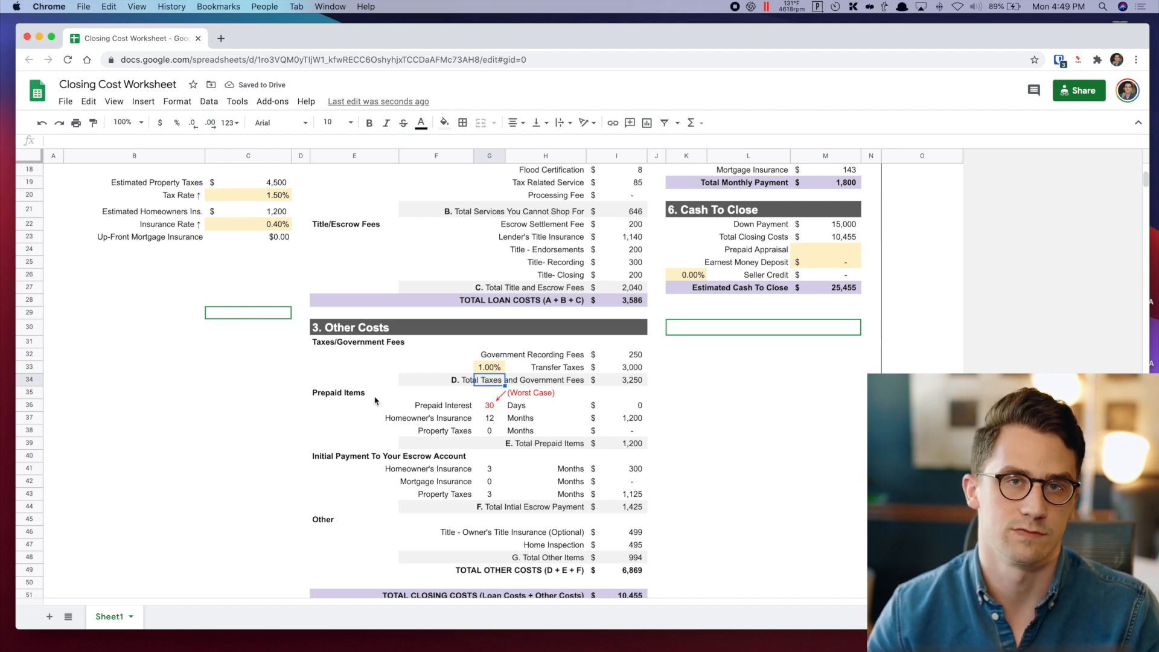
pyautogui.click(483, 369)
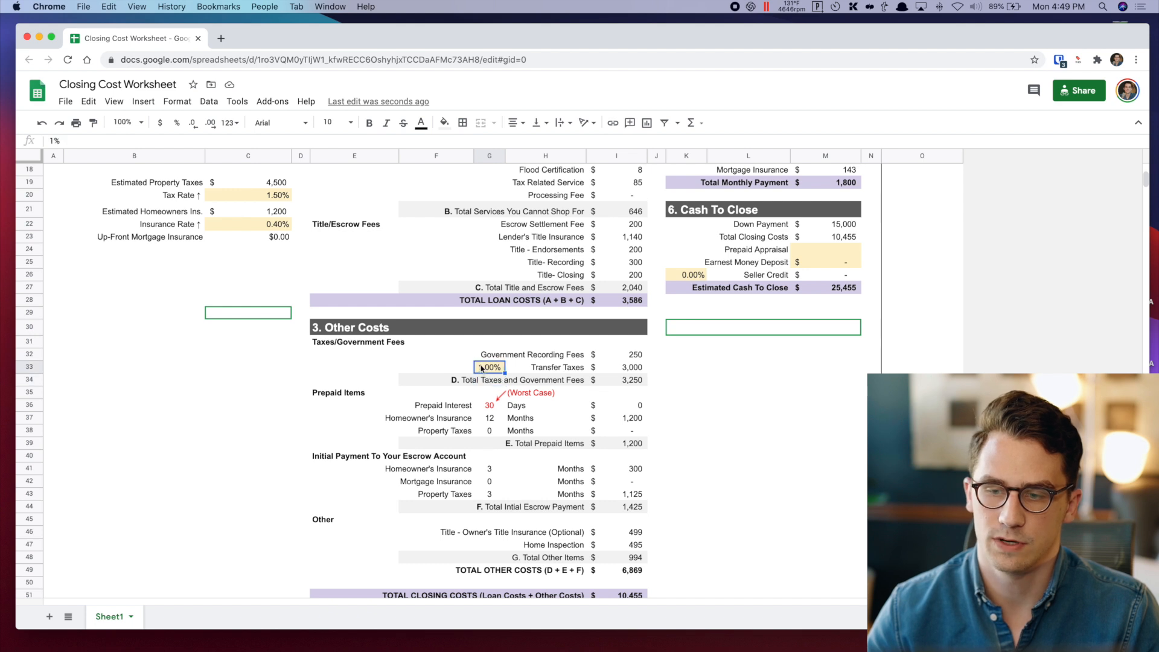
pyautogui.write('0')
pyautogui.press('Return')
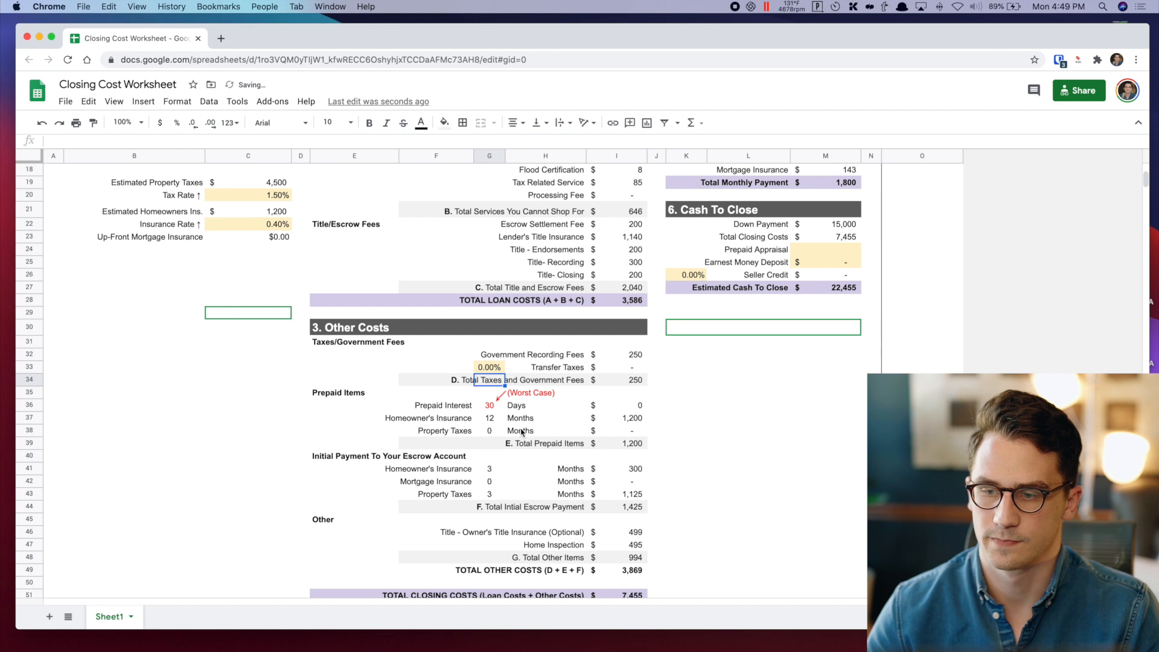
# Examine the day and month counts behind the prepaid items and the initial escrow account payment.
pyautogui.click(490, 406)
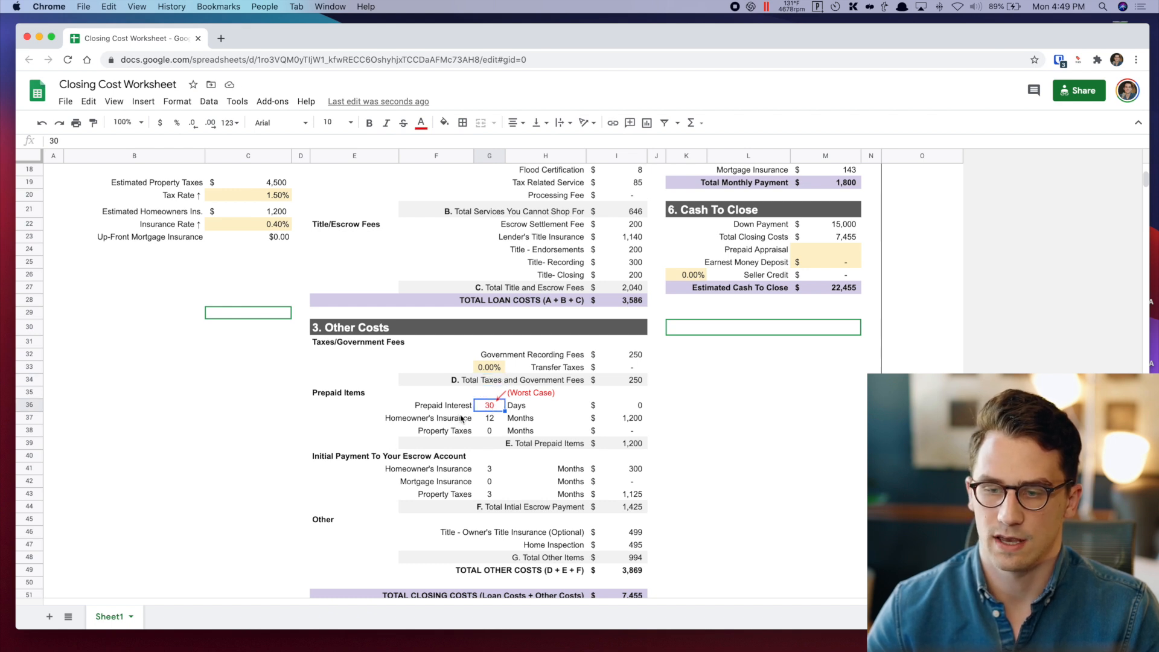
pyautogui.click(488, 422)
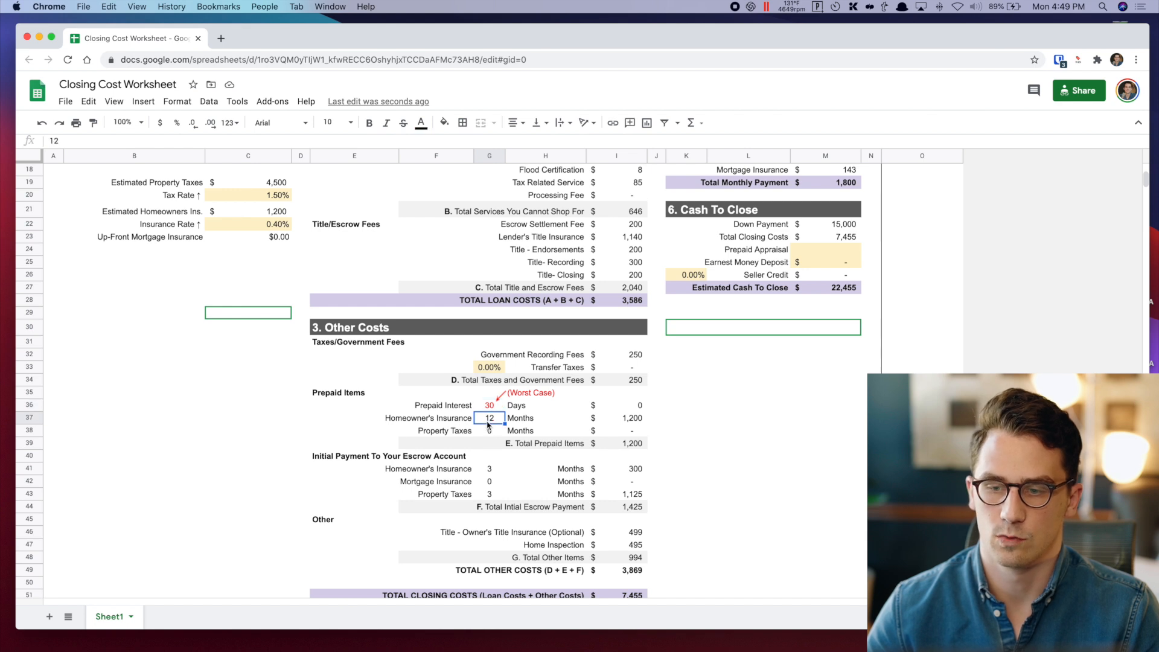
pyautogui.click(490, 431)
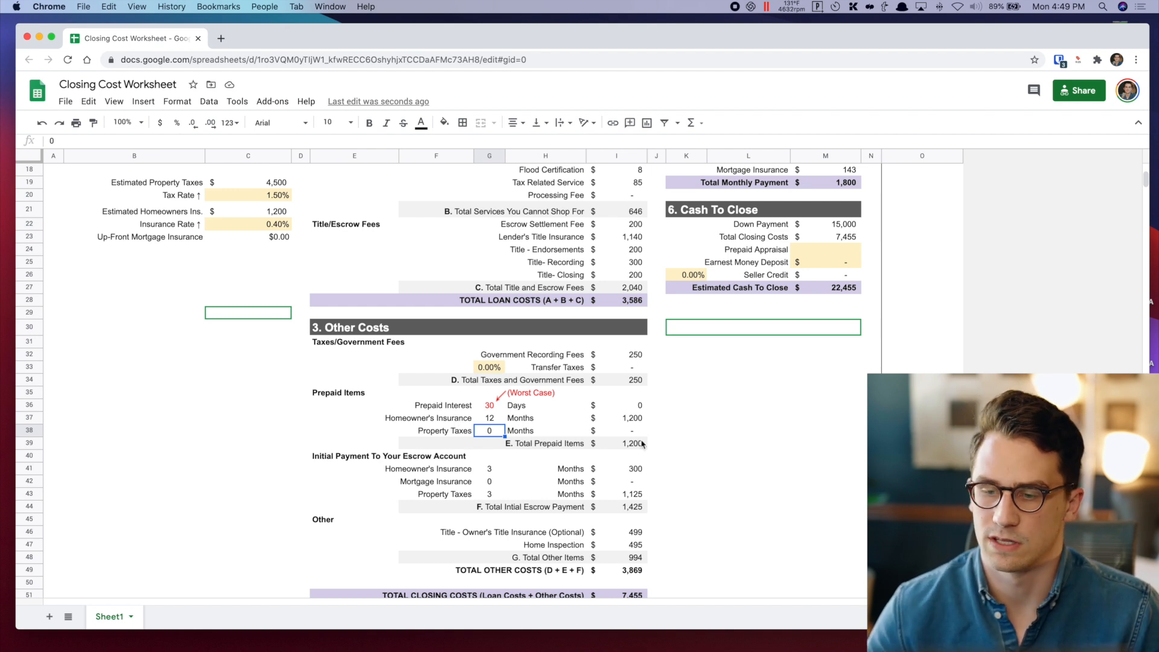
pyautogui.click(490, 472)
pyautogui.click(490, 493)
pyautogui.click(494, 474)
pyautogui.click(490, 483)
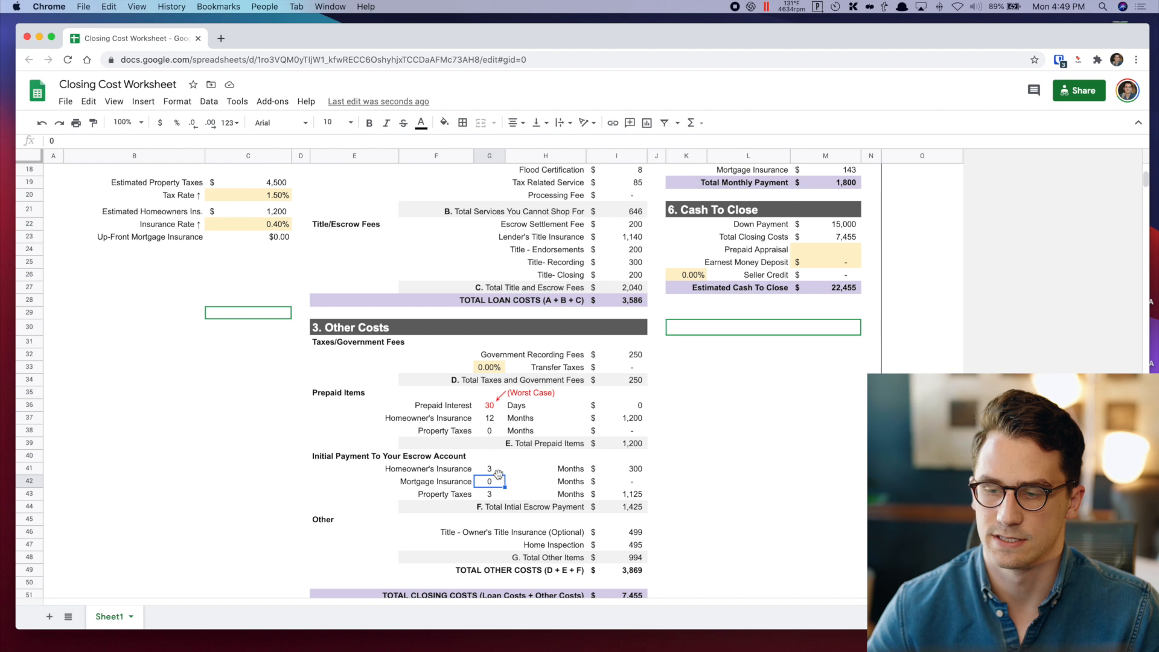
# Try 0 months of escrow for homeowner's insurance and property taxes, and restore both to 3 months.
pyautogui.click(498, 474)
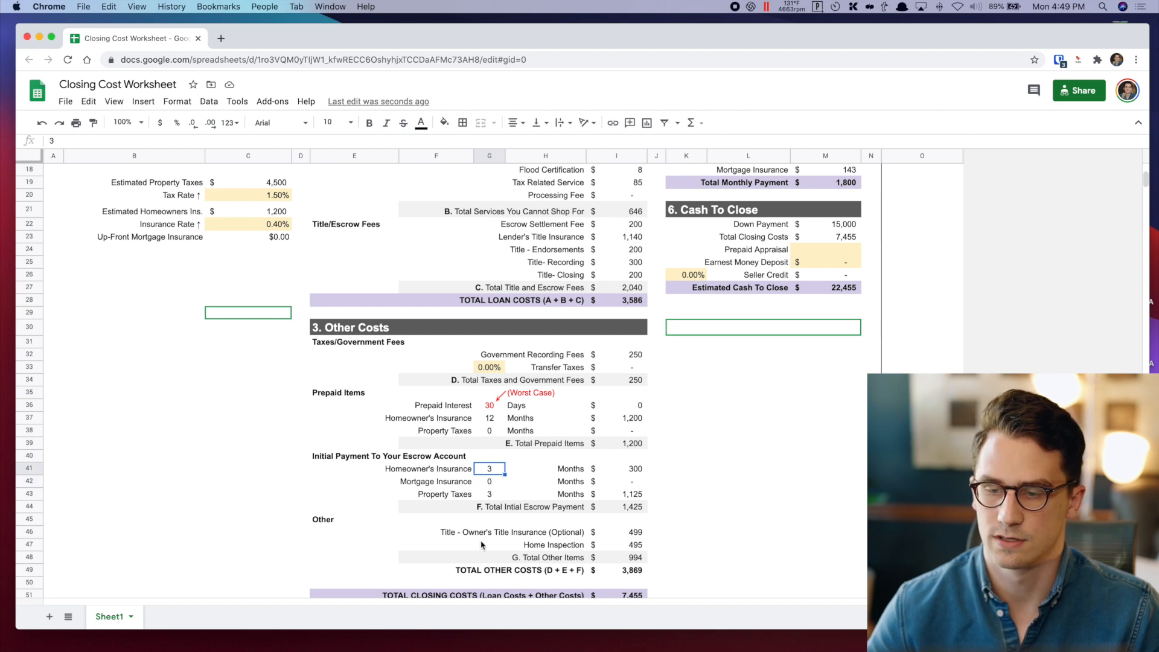
pyautogui.write('0')
pyautogui.click(498, 494)
pyautogui.write('0')
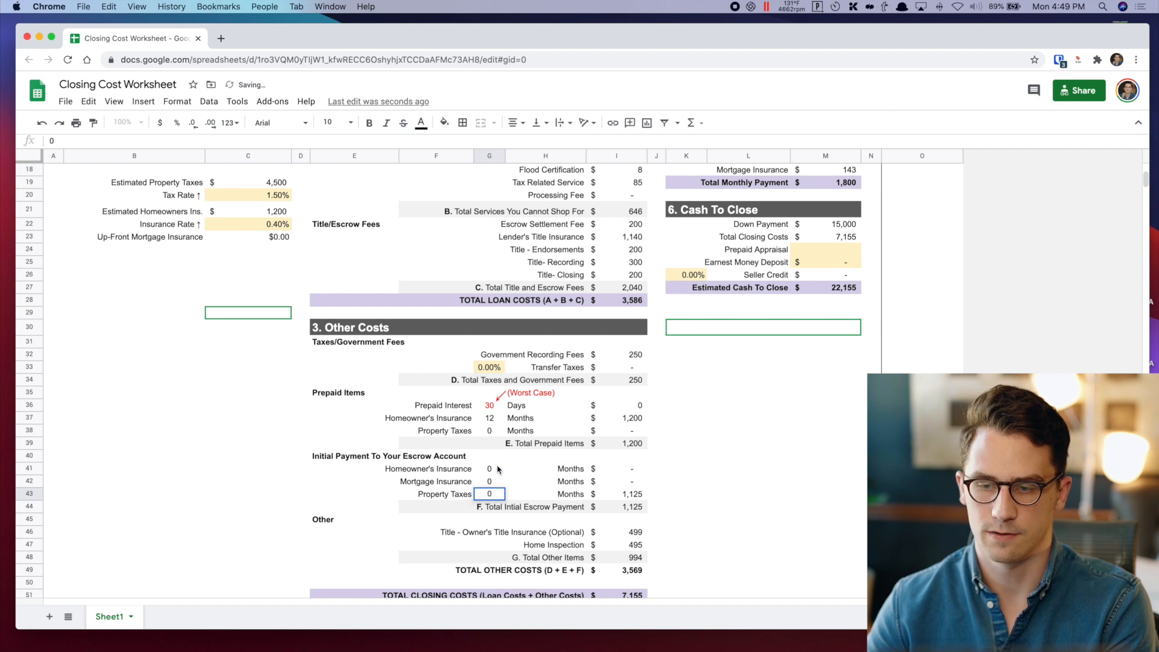
pyautogui.click(499, 470)
pyautogui.write('3')
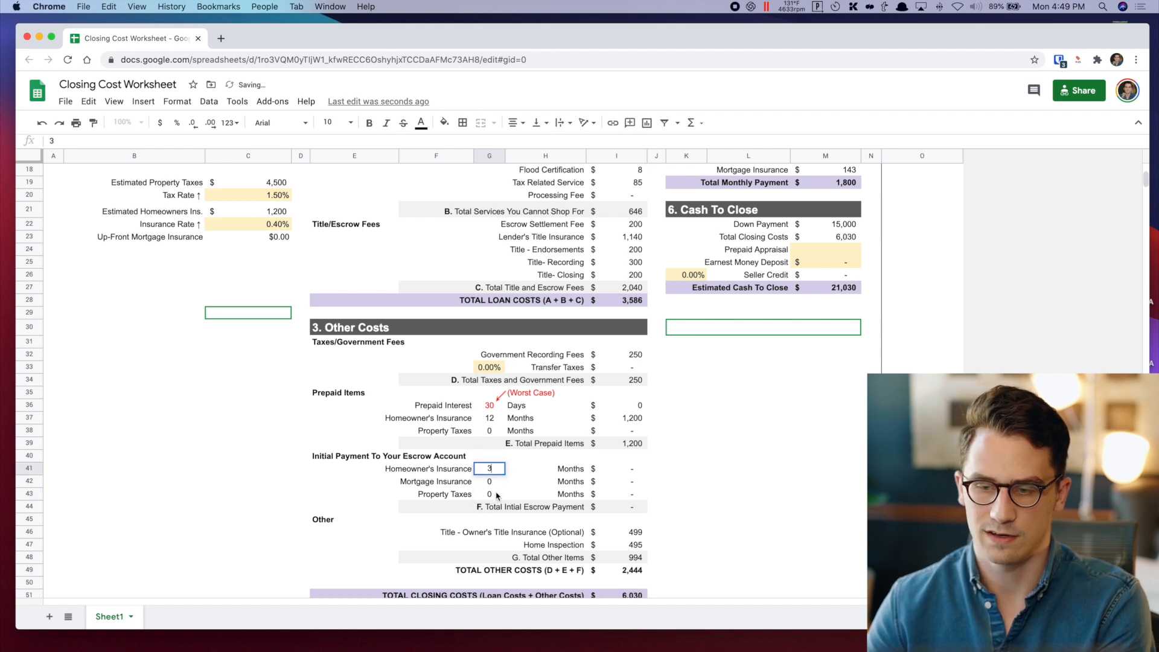
pyautogui.click(498, 496)
pyautogui.write('3')
pyautogui.click(510, 483)
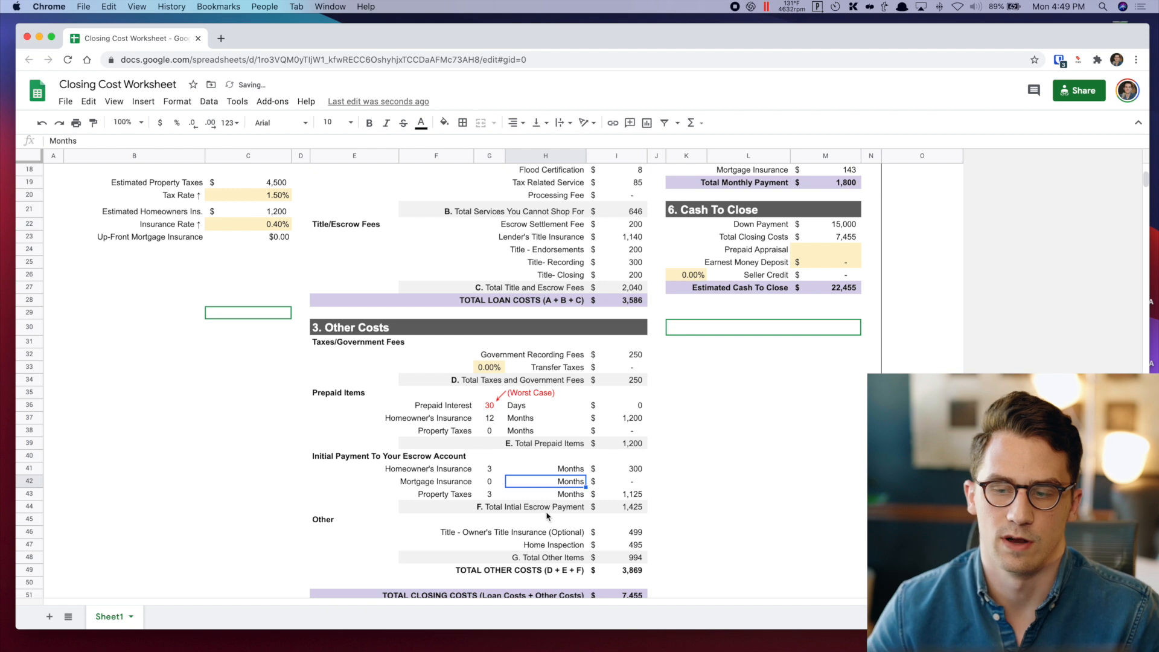
# Examine the optional owner's title insurance formula, the home inspection fee and the total closing costs at the end of Other Costs.
pyautogui.click(443, 535)
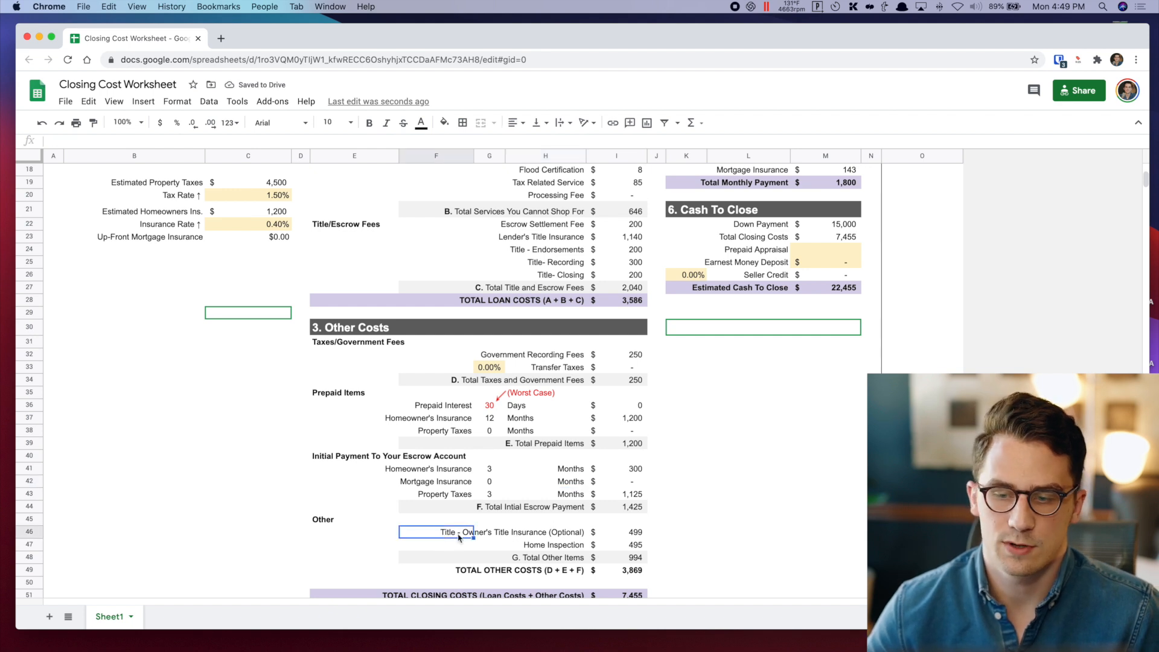
pyautogui.click(570, 535)
pyautogui.click(627, 533)
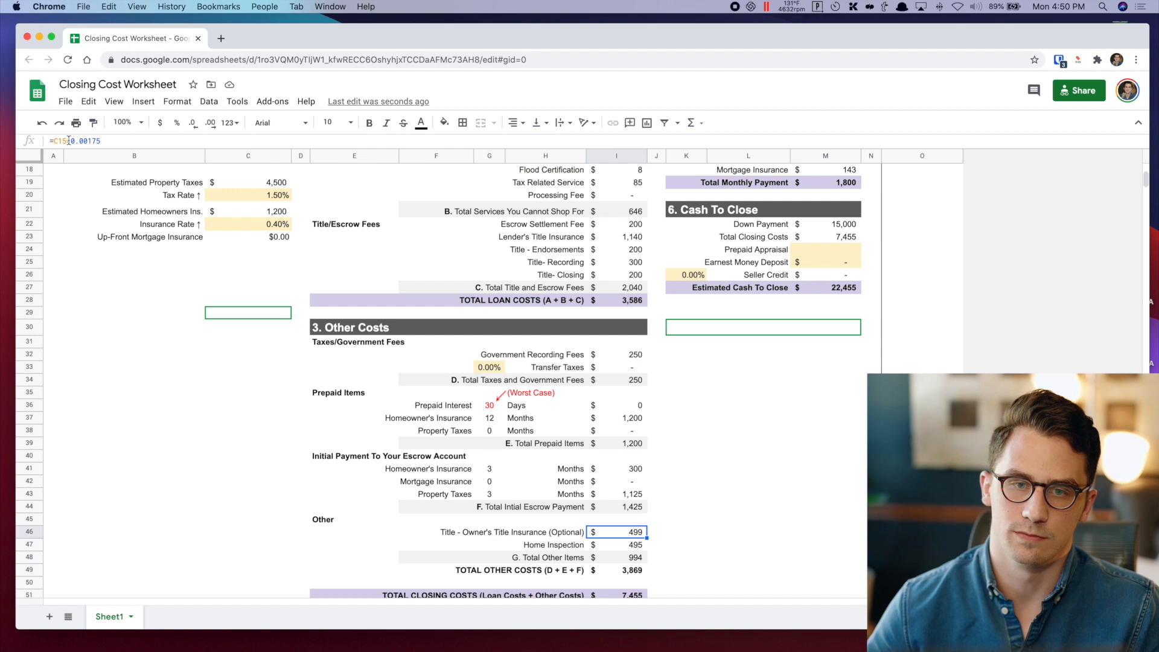
pyautogui.click(625, 545)
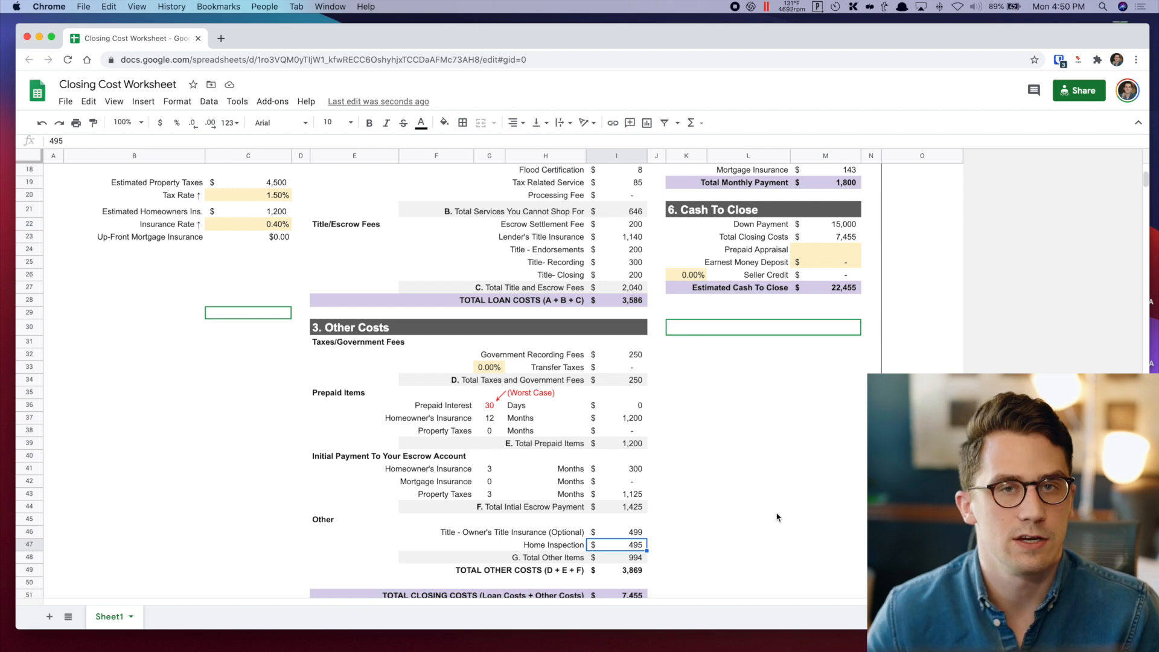
pyautogui.scroll(-3, 777, 513)
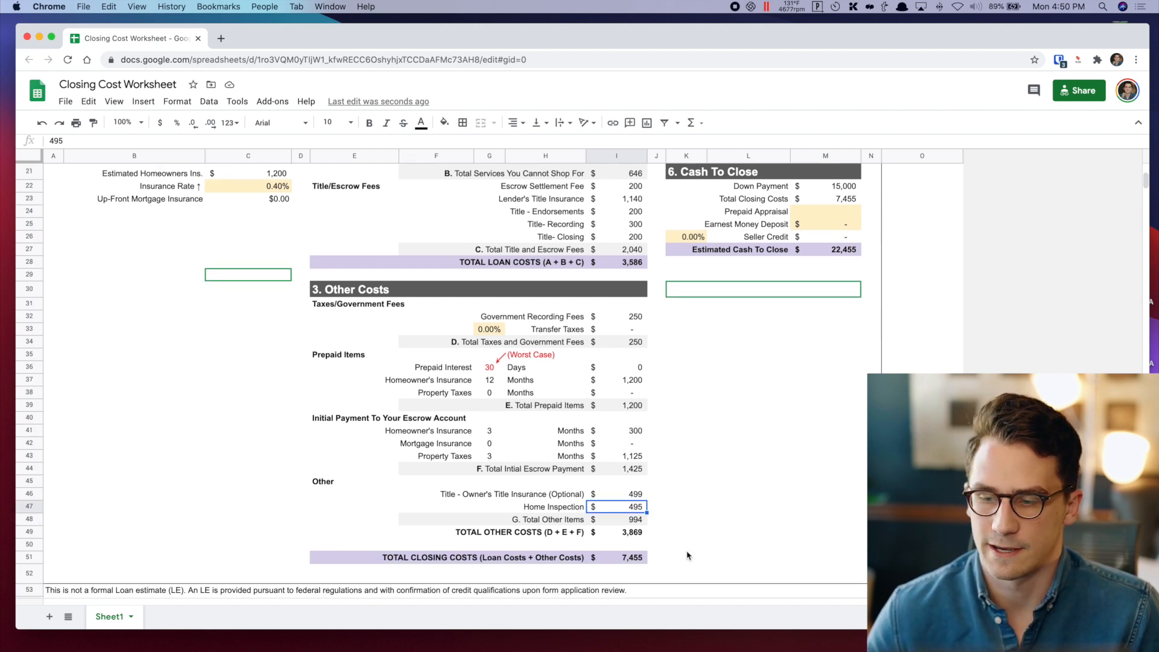
pyautogui.click(606, 558)
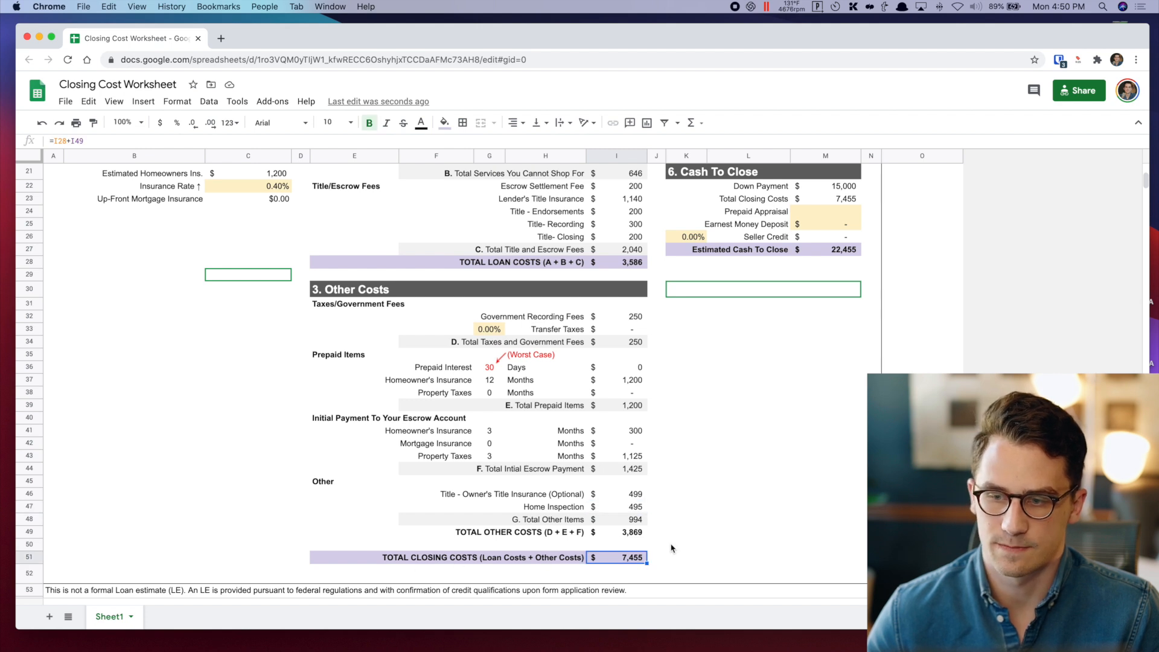
# Examine the interest rate and each component of the estimated monthly payment, from principal and interest to the total.
pyautogui.scroll(10, 671, 547)
pyautogui.scroll(-3, 671, 547)
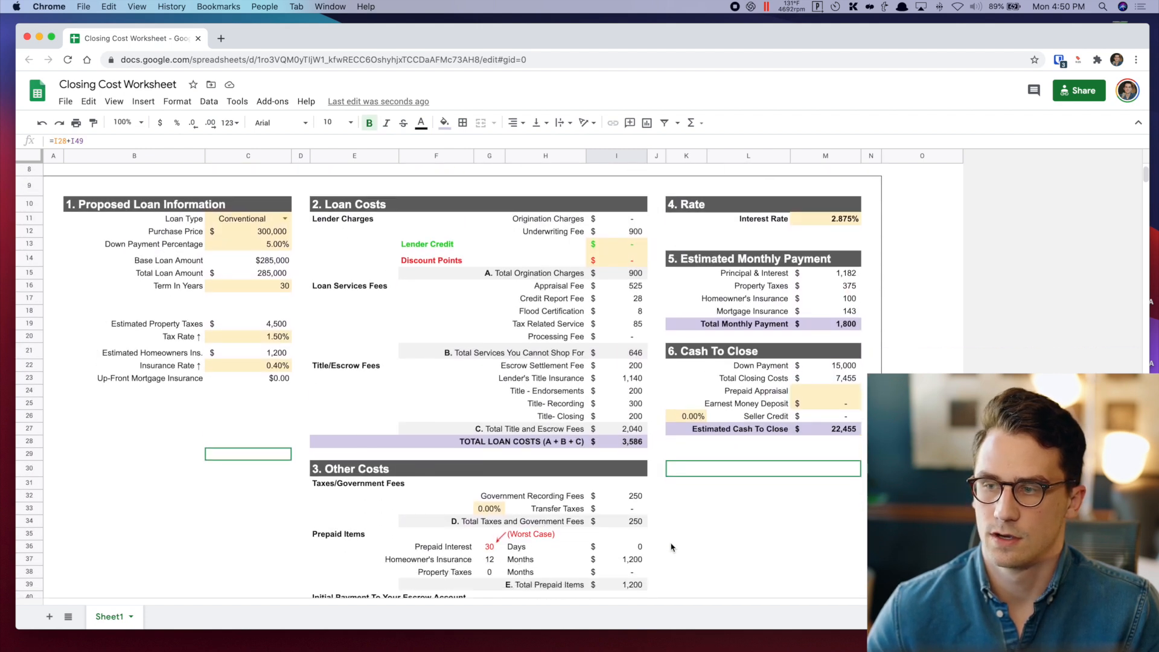
pyautogui.click(683, 197)
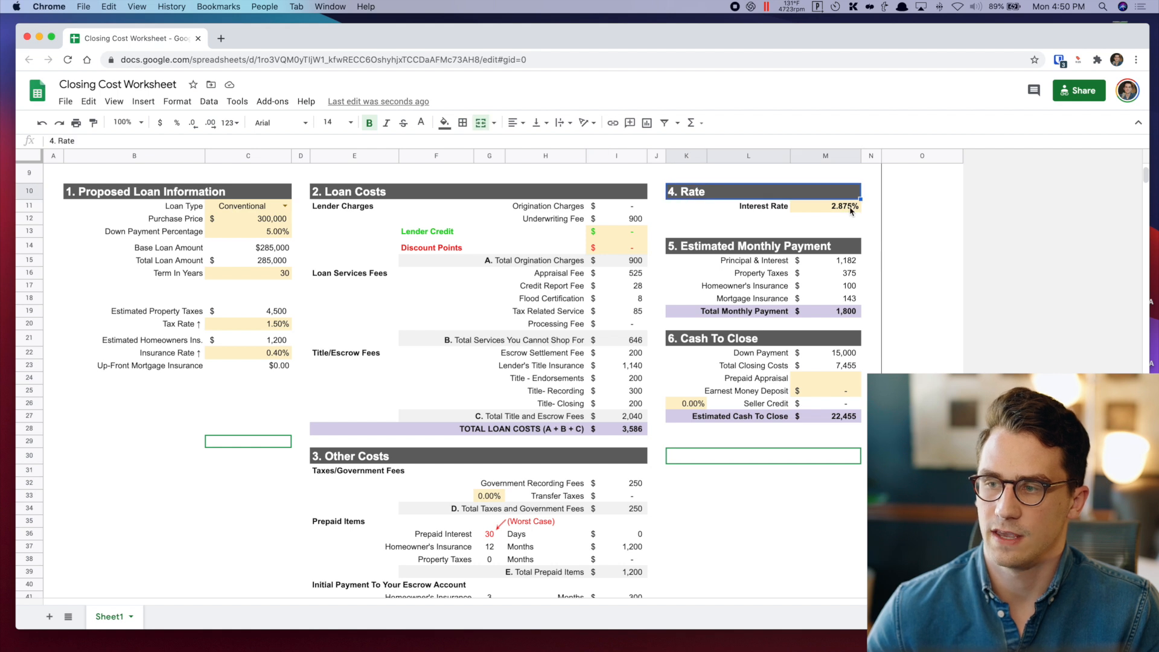
pyautogui.click(851, 209)
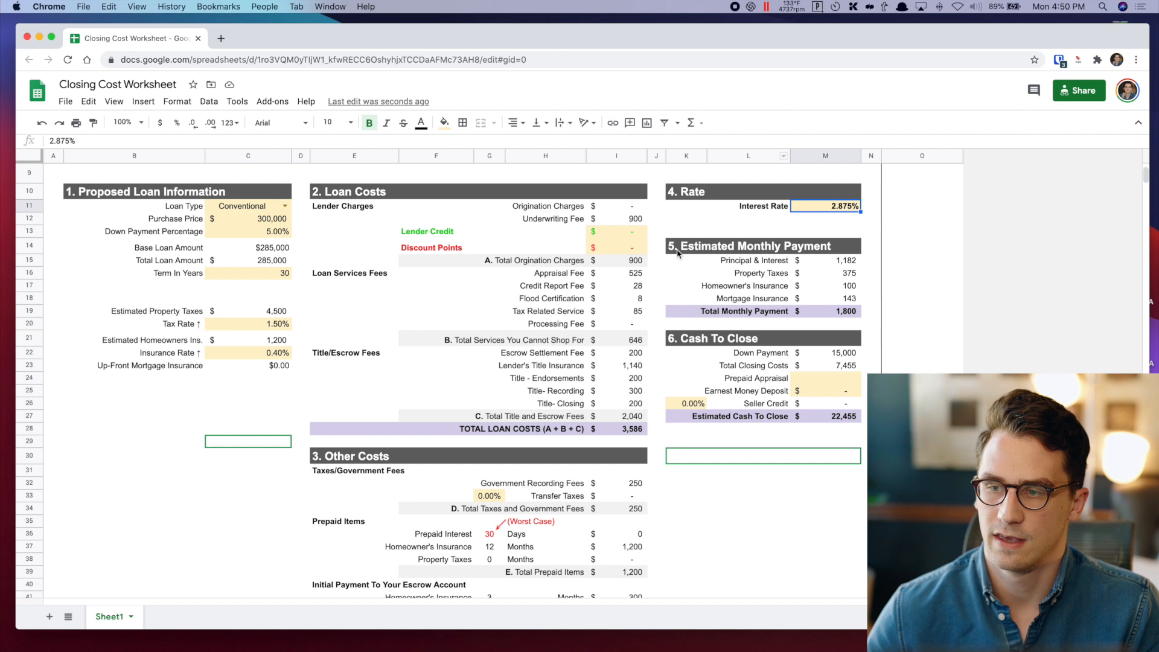
pyautogui.click(695, 249)
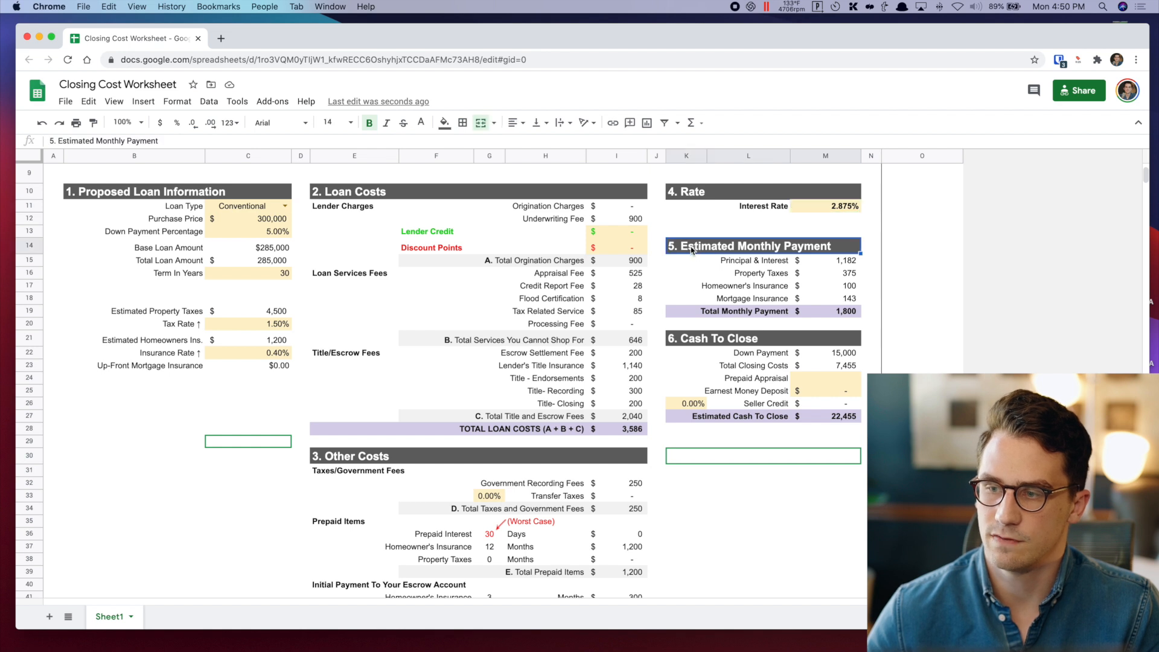
pyautogui.click(844, 263)
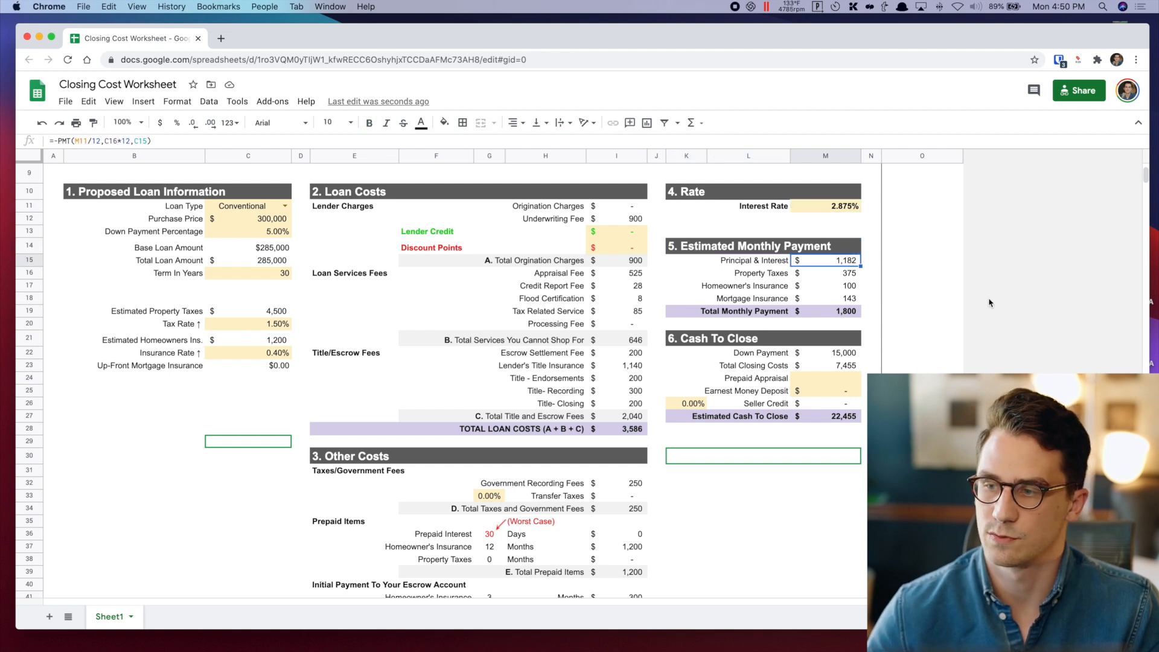
pyautogui.press('Down')
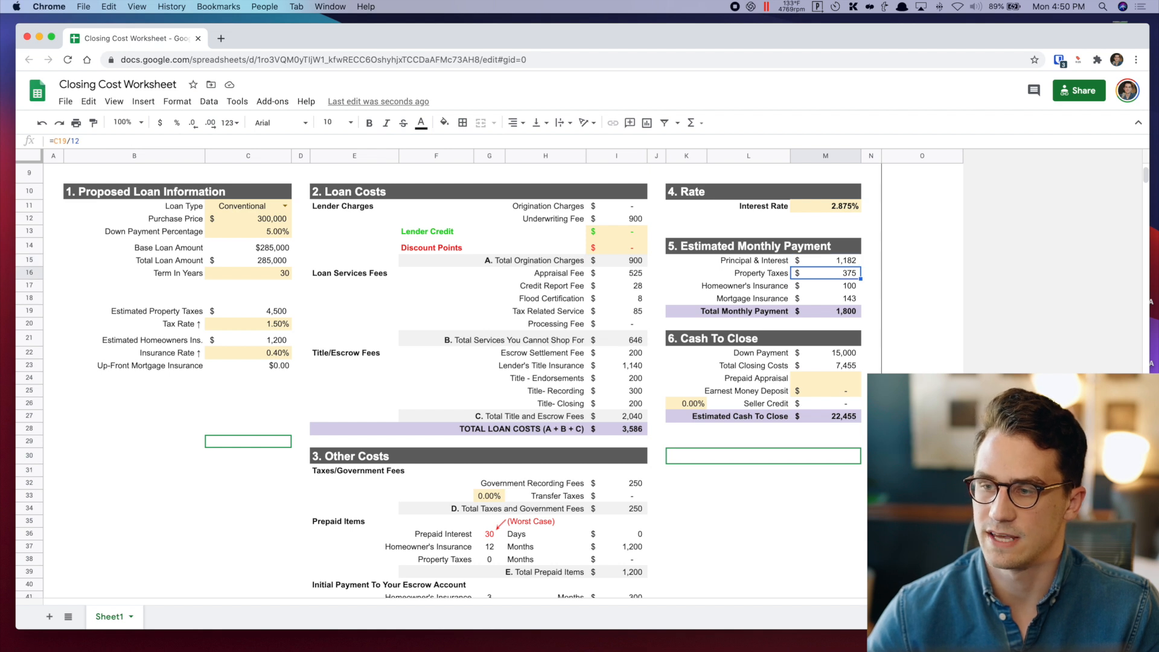
pyautogui.press('Down')
pyautogui.press('Down')
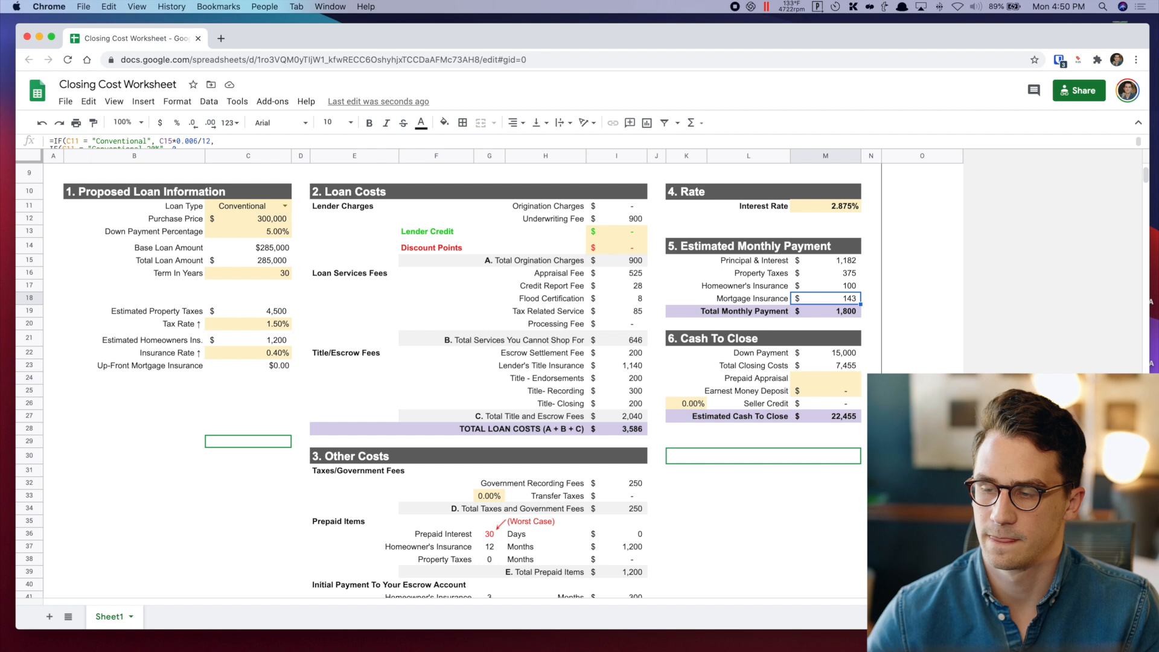
pyautogui.press('Down')
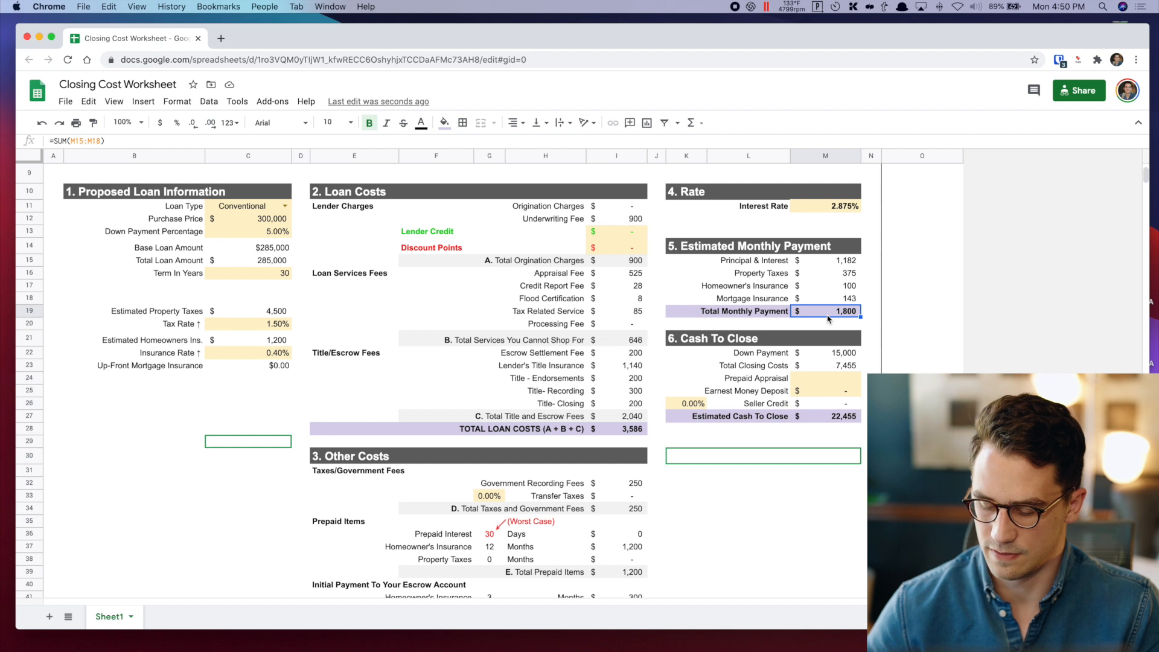
# Examine the down payment and total closing costs in the Cash To Close section and compare them with the itemized costs.
pyautogui.click(819, 339)
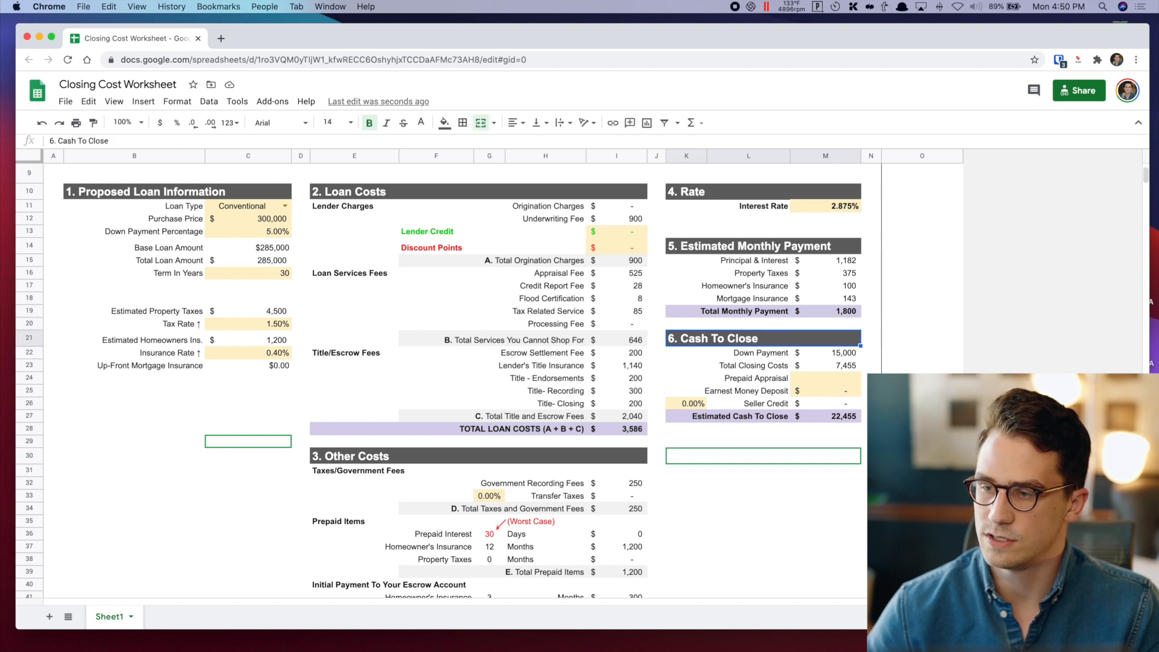
pyautogui.click(816, 355)
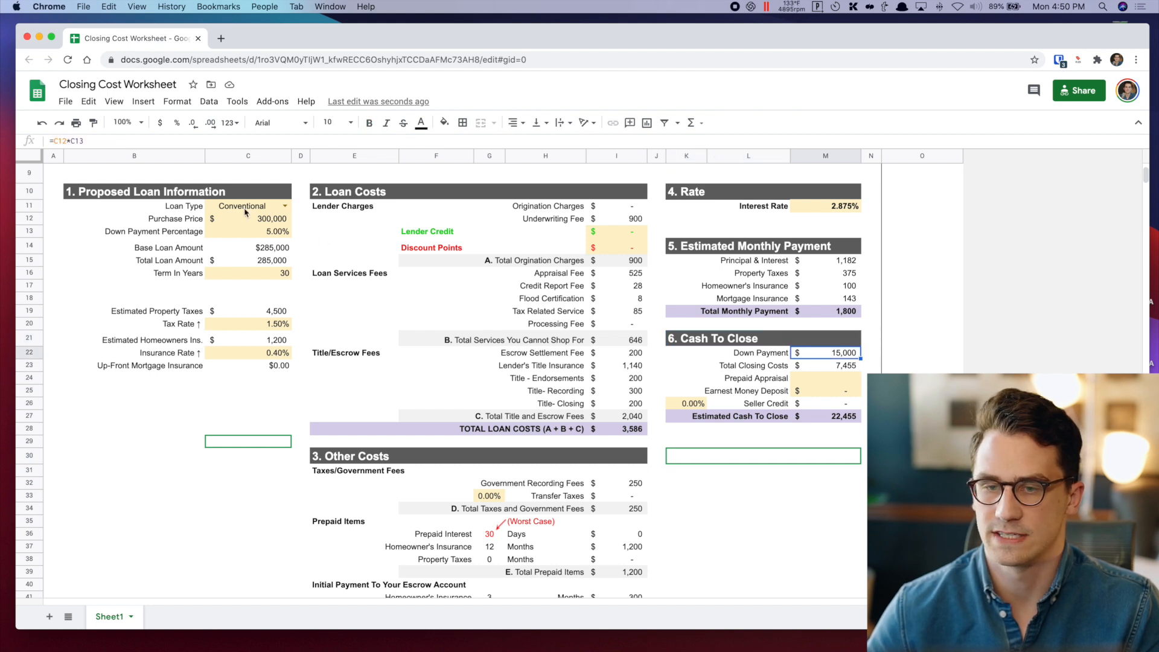
pyautogui.click(832, 371)
pyautogui.scroll(-5, 716, 512)
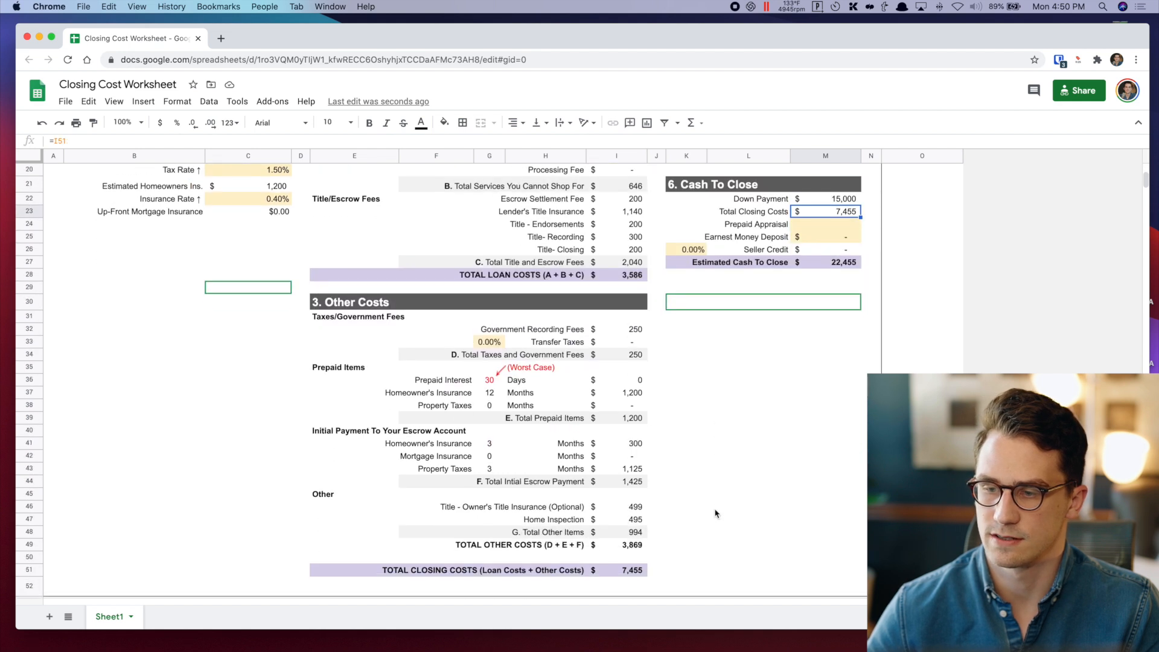
pyautogui.scroll(6, 770, 491)
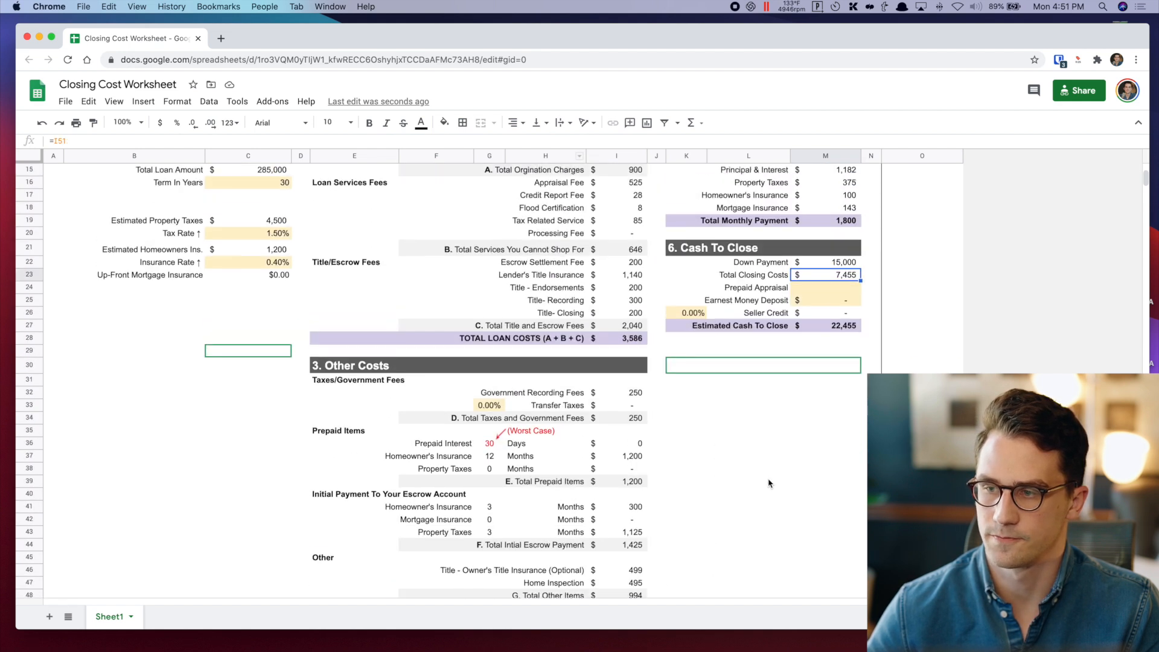
pyautogui.click(830, 416)
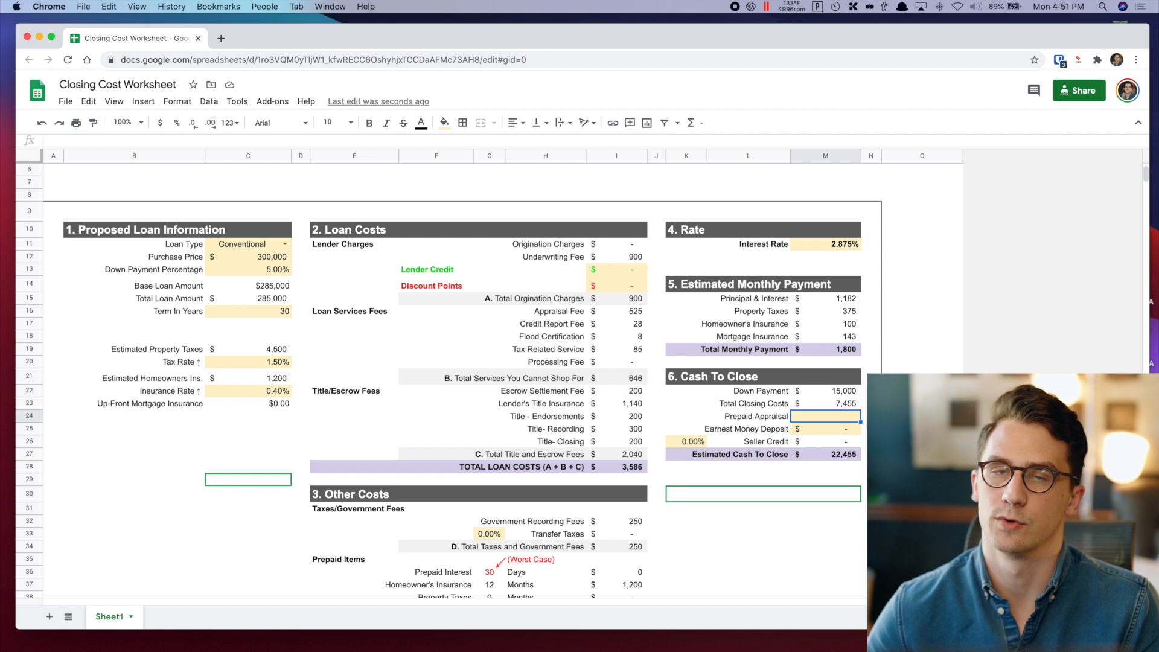
pyautogui.write('525')
pyautogui.press('Return')
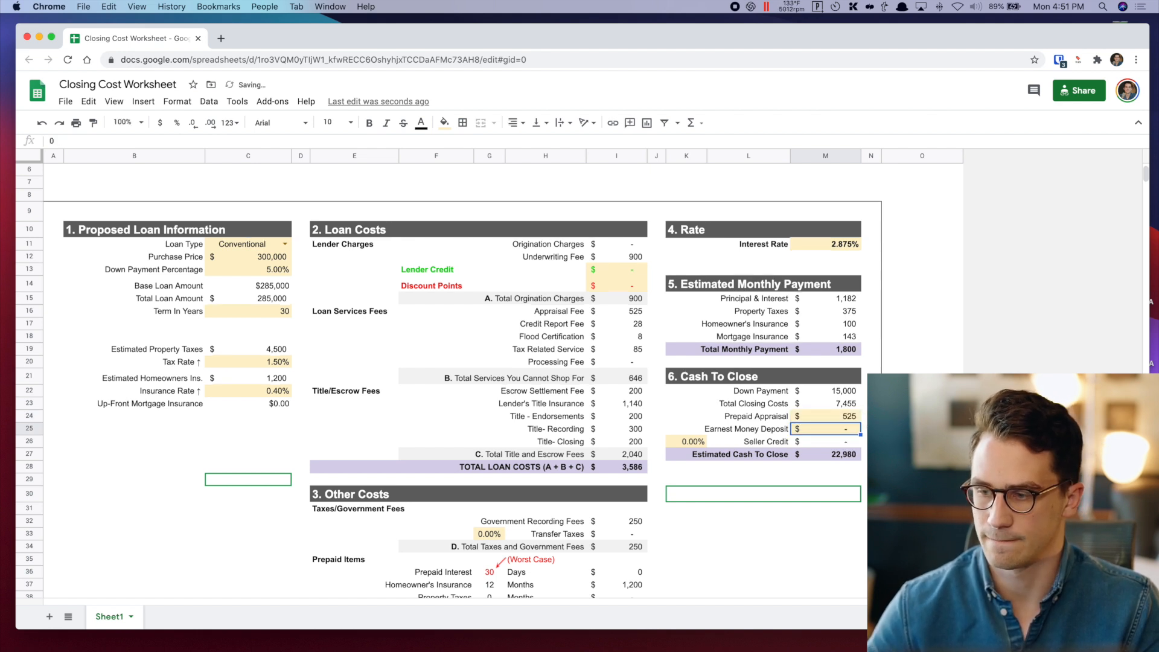
pyautogui.click(846, 418)
pyautogui.write('*')
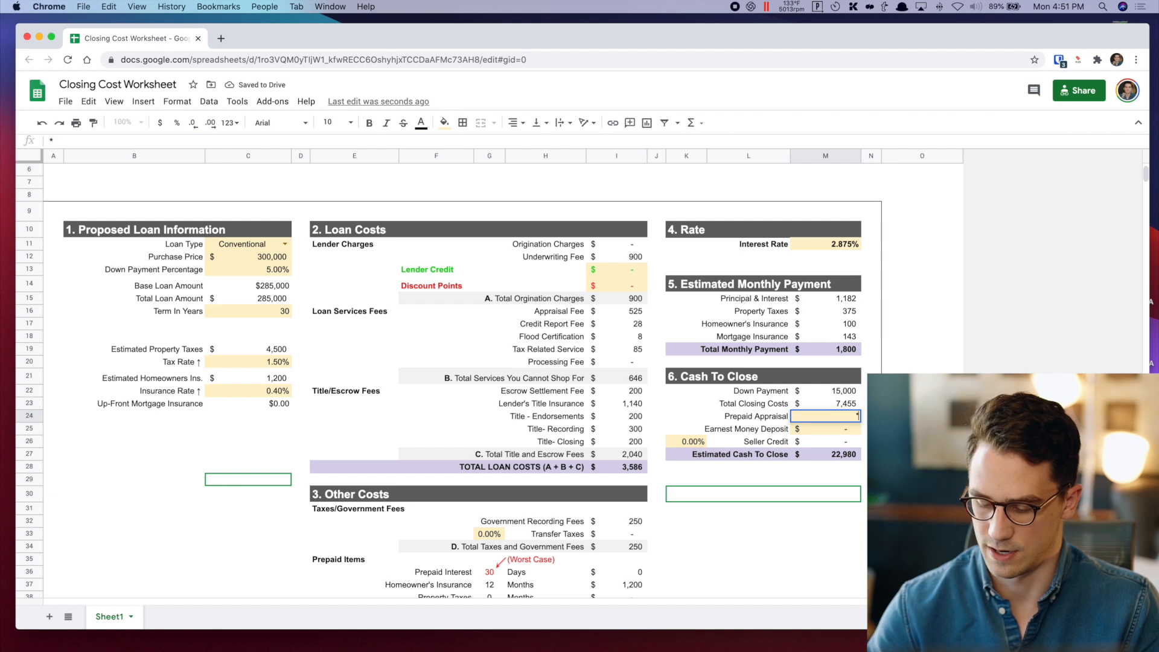
pyautogui.press('Return')
# Enter a prepaid appraisal of -525 and an earnest money deposit of -1000 in the Cash To Close section.
pyautogui.click(842, 416)
pyautogui.write('-525')
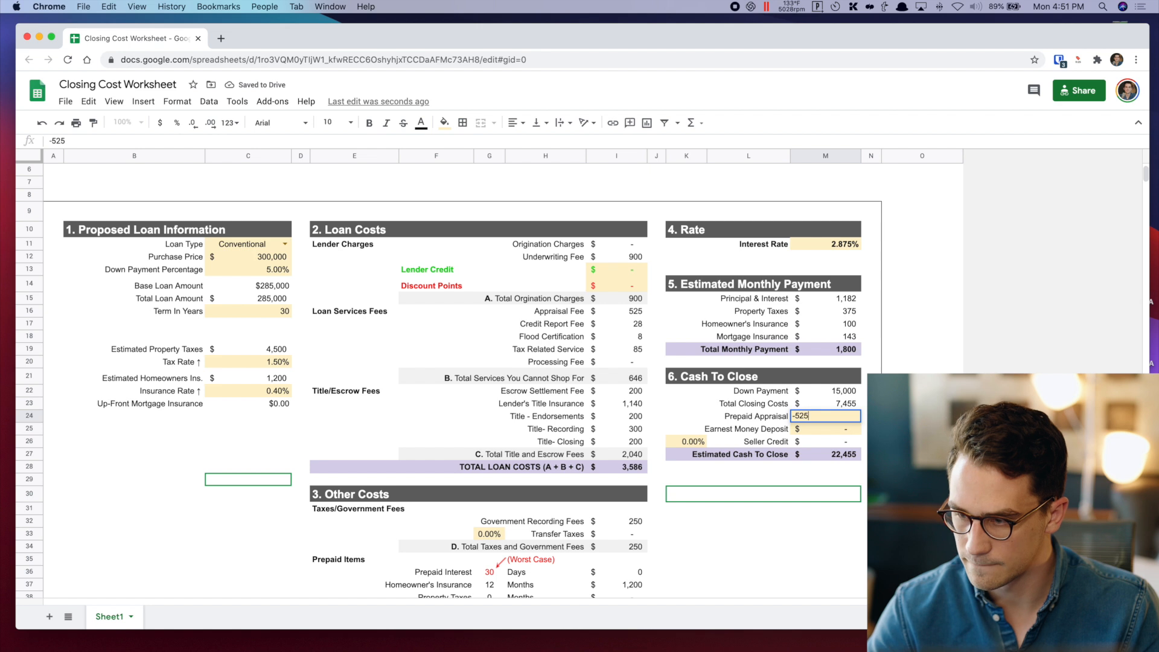
pyautogui.press('Return')
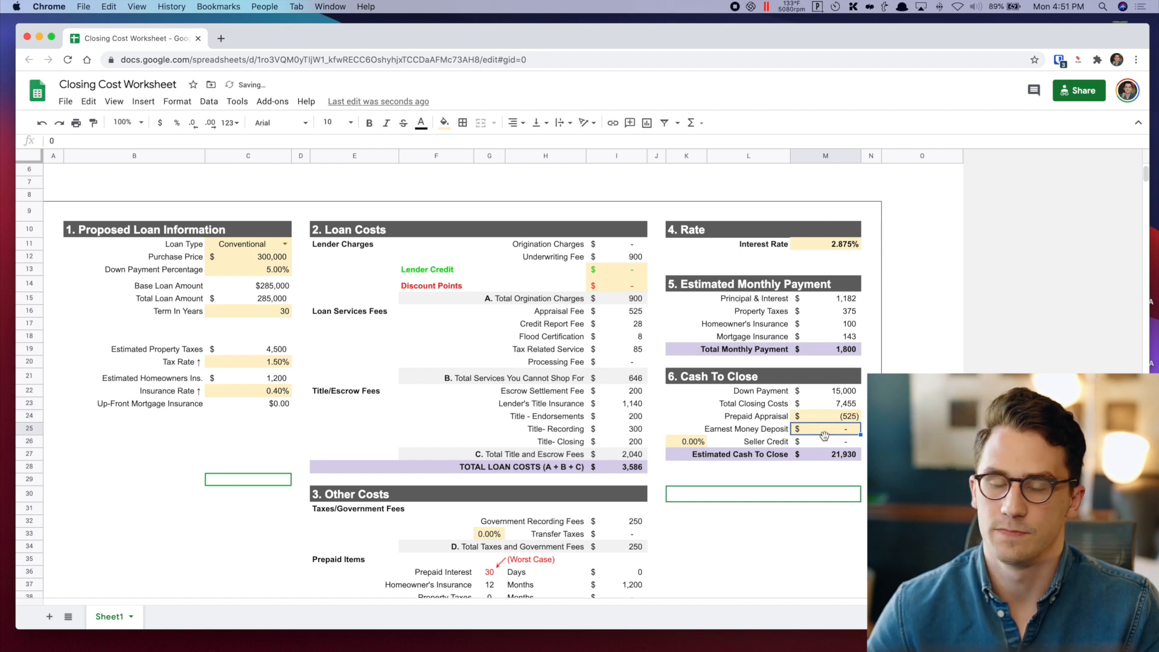
pyautogui.write('-')
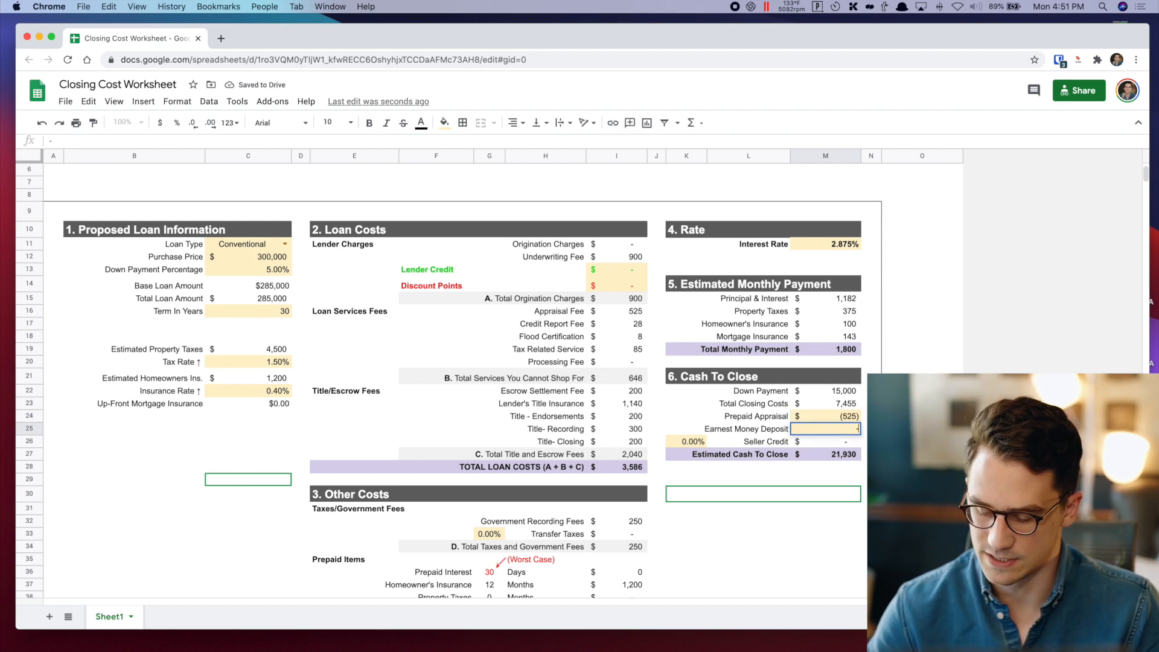
pyautogui.write('1000')
pyautogui.press('Return')
# Set the seller credit to 2% and check the resulting credit amount and estimated cash to close.
pyautogui.click(693, 441)
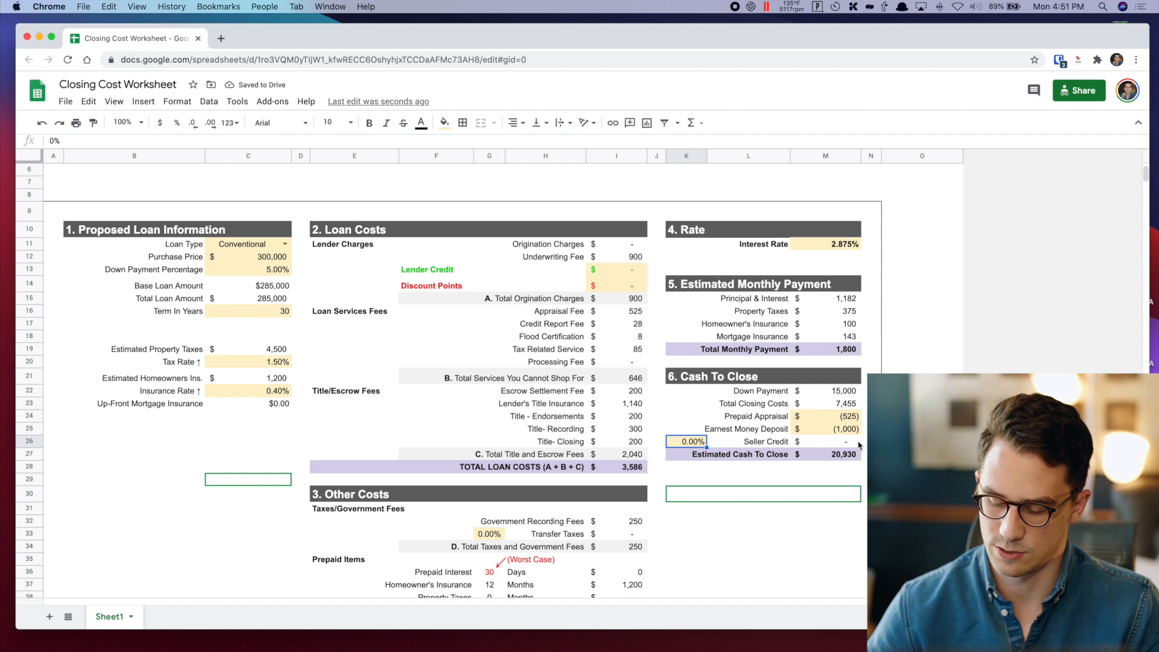
pyautogui.write('2')
pyautogui.press('Return')
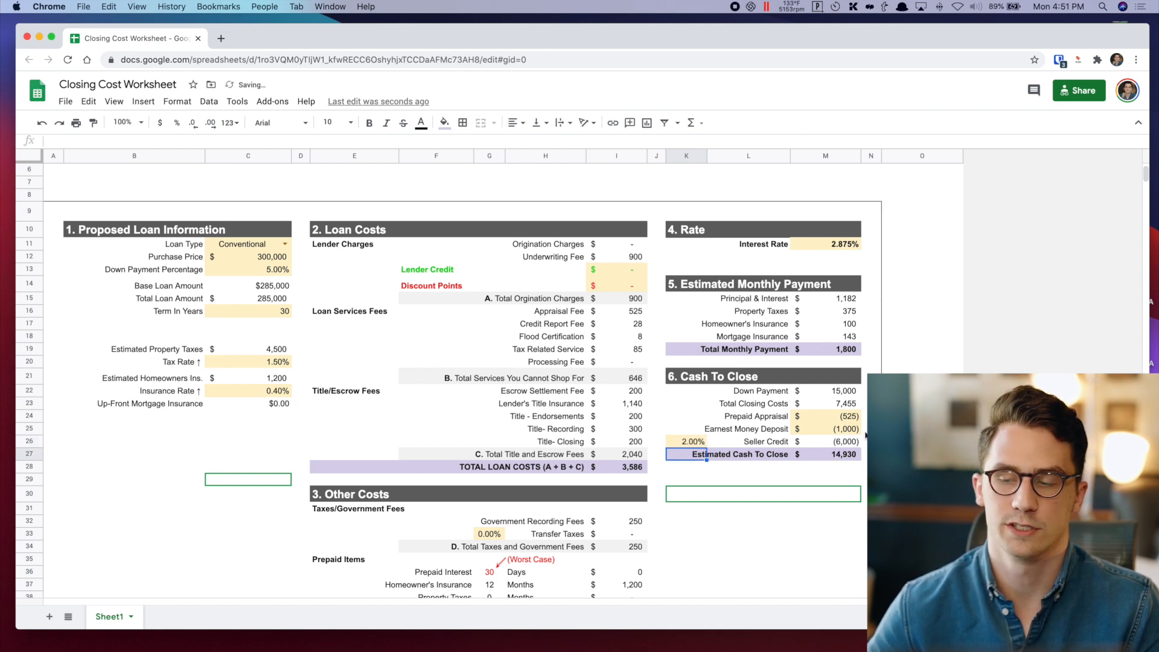
pyautogui.click(827, 446)
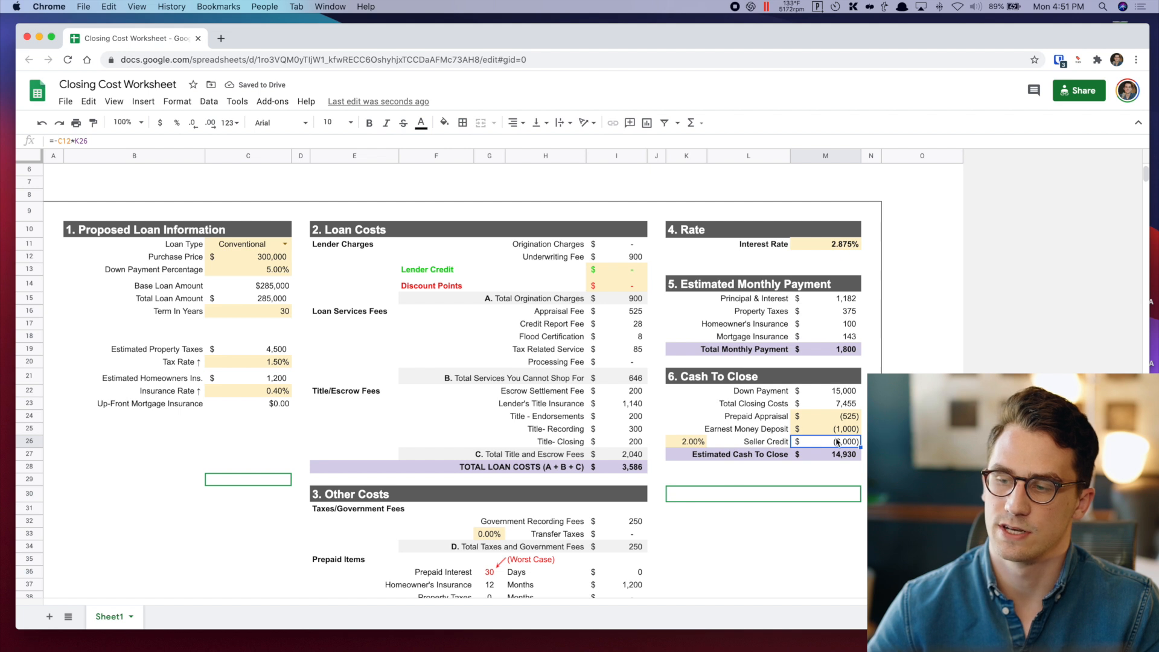
pyautogui.click(825, 457)
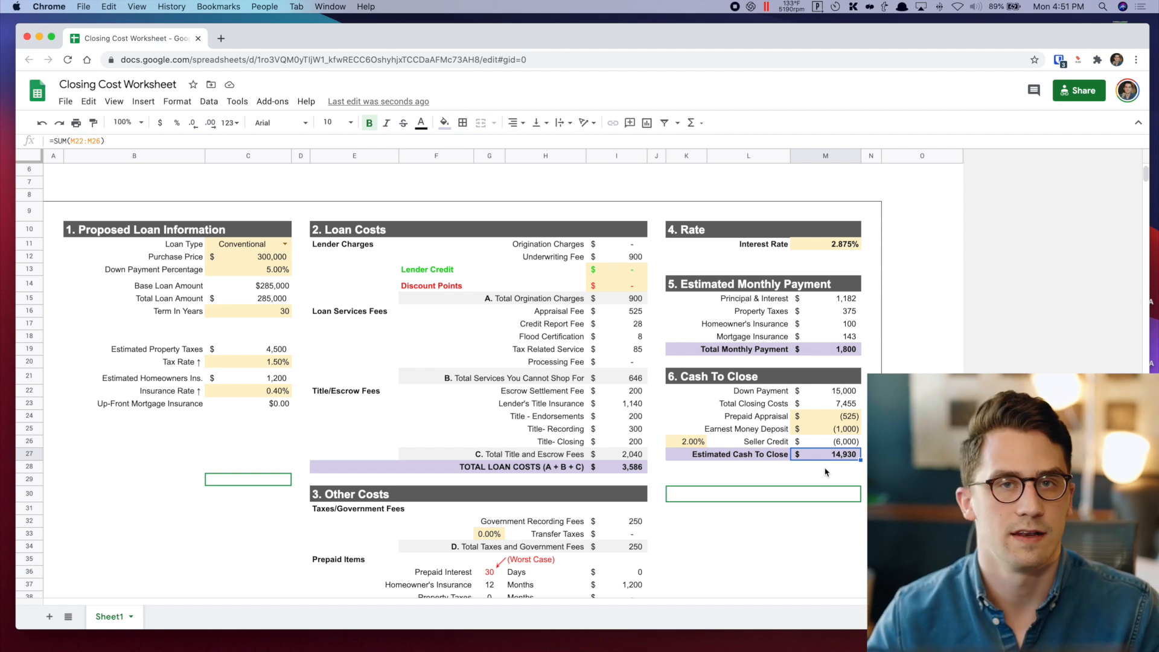
# Try the Conventional 20% loan type with a 20% down payment, checking the mortgage insurance and estimated cash to close.
pyautogui.click(283, 244)
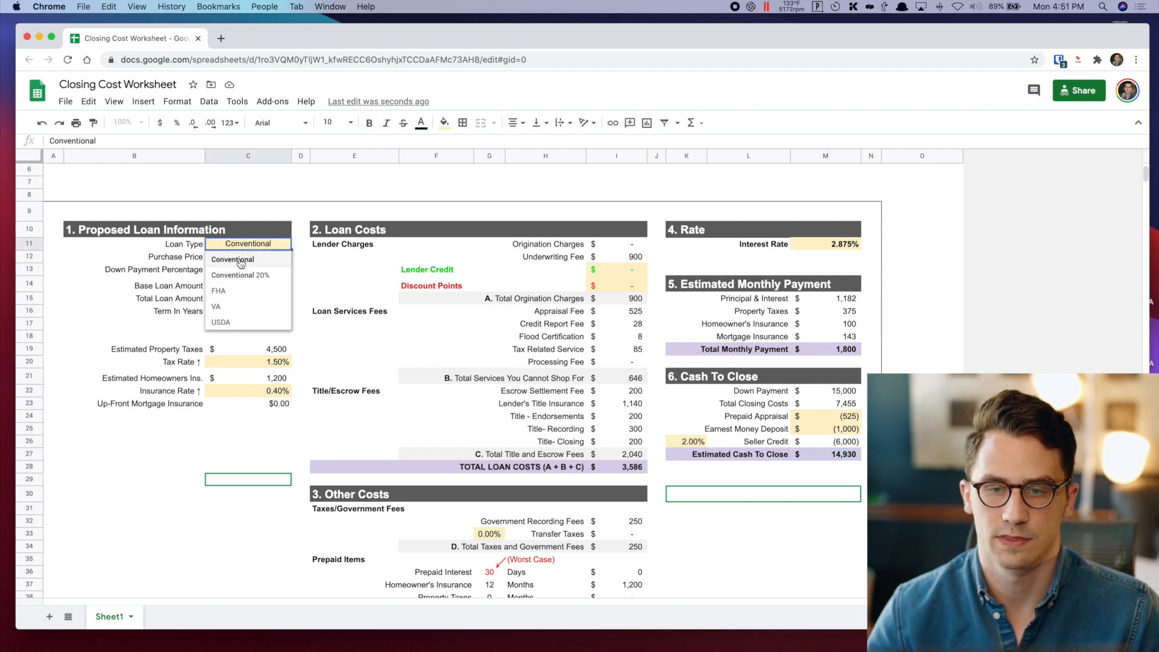
pyautogui.click(277, 279)
pyautogui.click(816, 340)
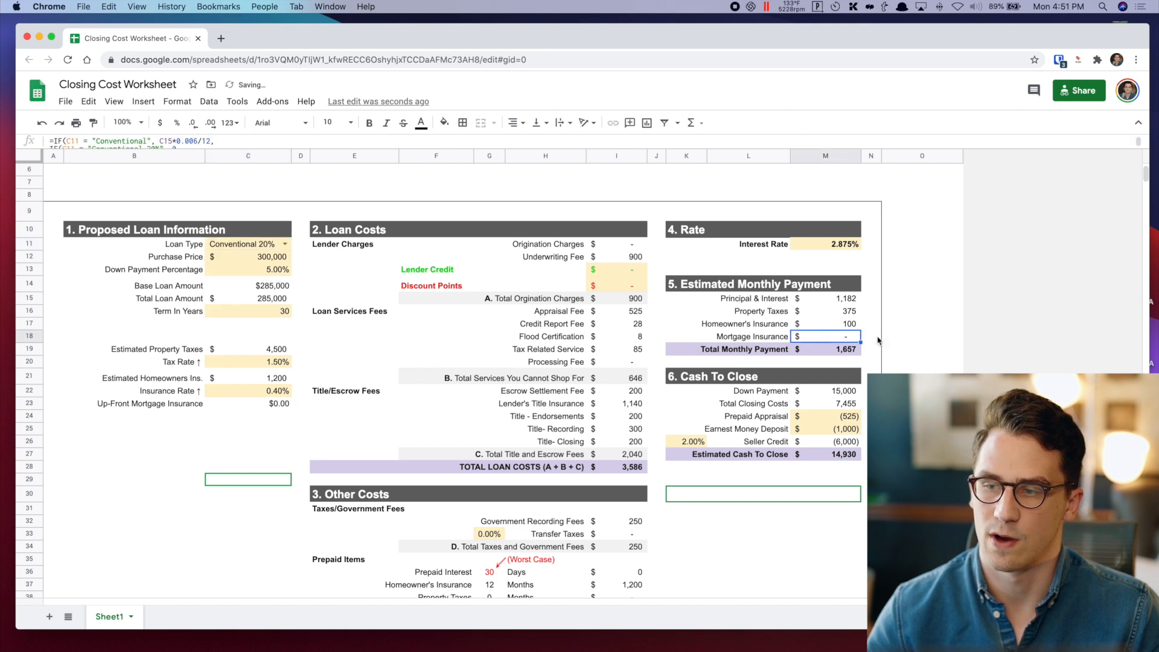
pyautogui.click(278, 269)
pyautogui.write('20')
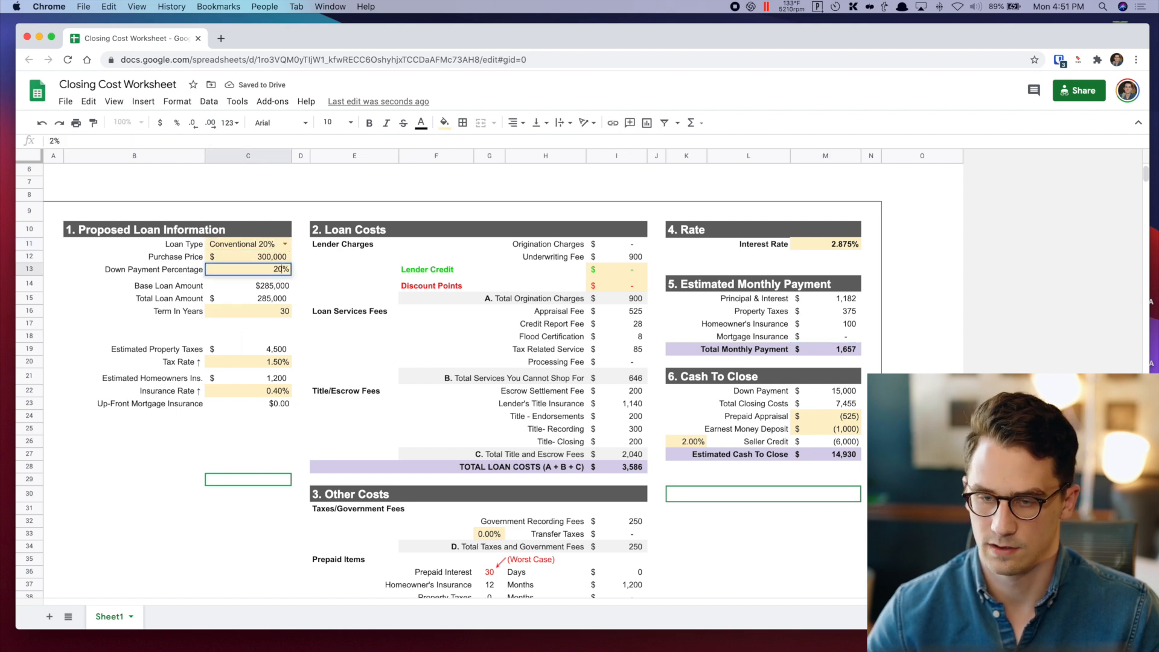
pyautogui.press('Return')
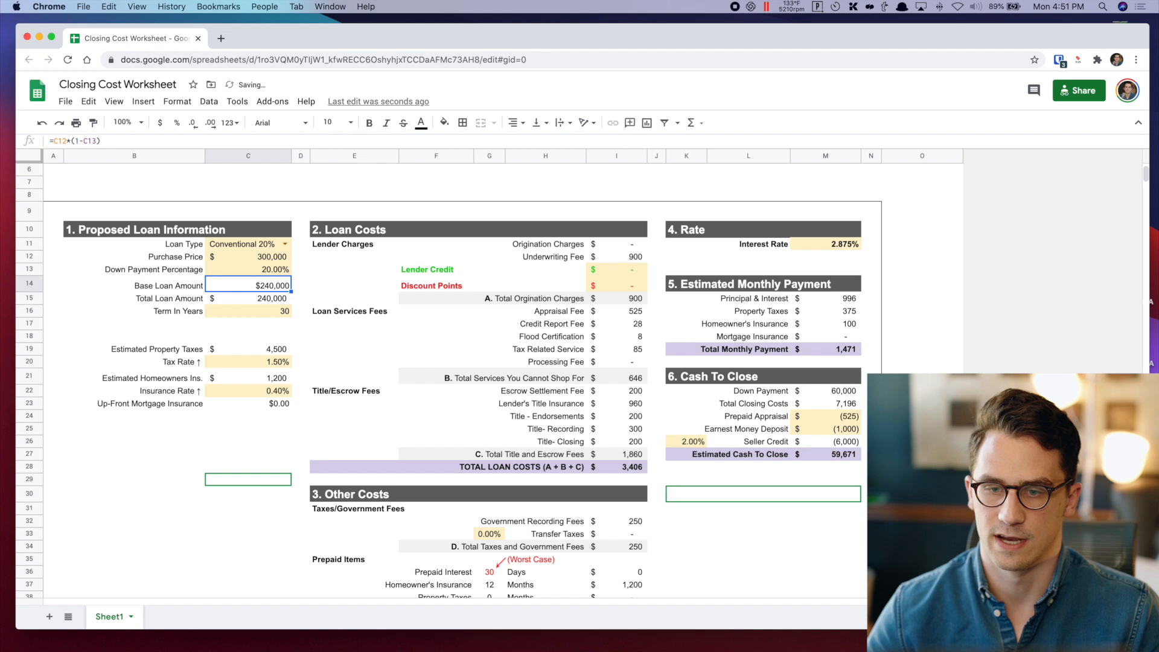
pyautogui.click(846, 456)
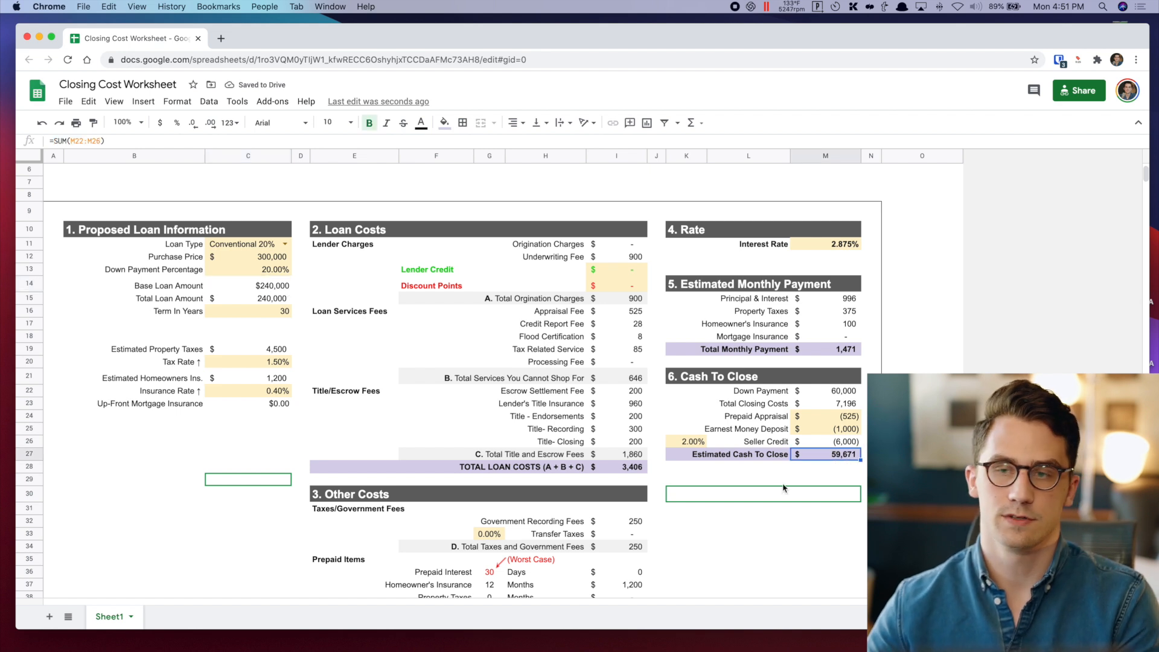
# Change the loan type to FHA and set the down payment percentage to 3.5%.
pyautogui.click(285, 243)
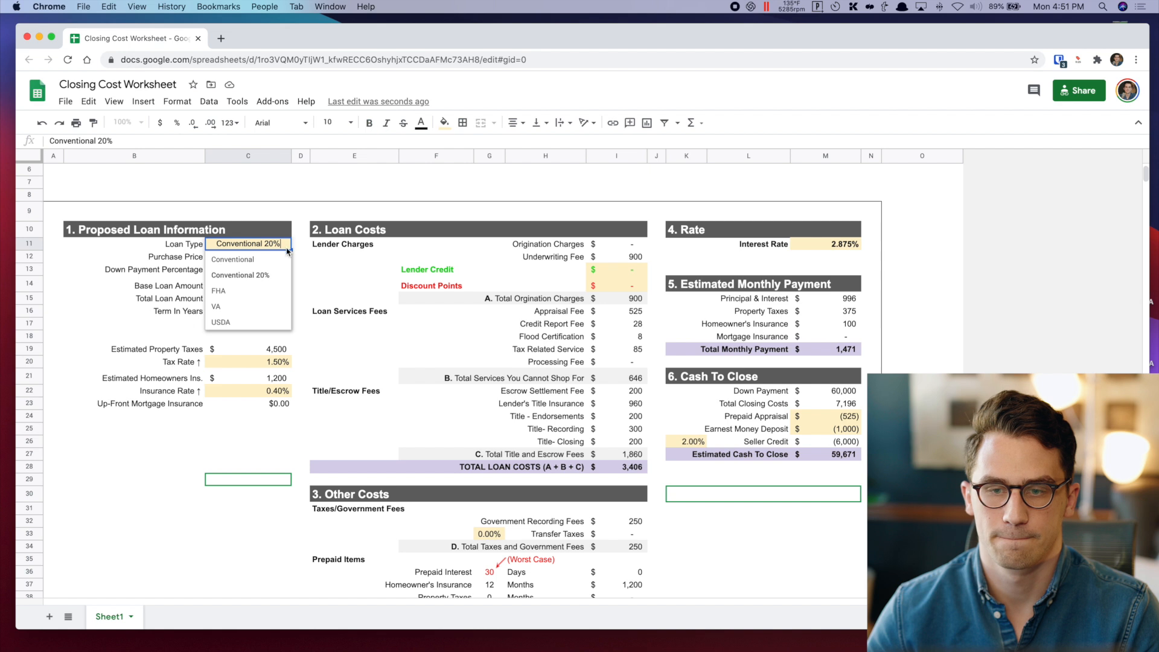
pyautogui.click(243, 295)
pyautogui.click(281, 269)
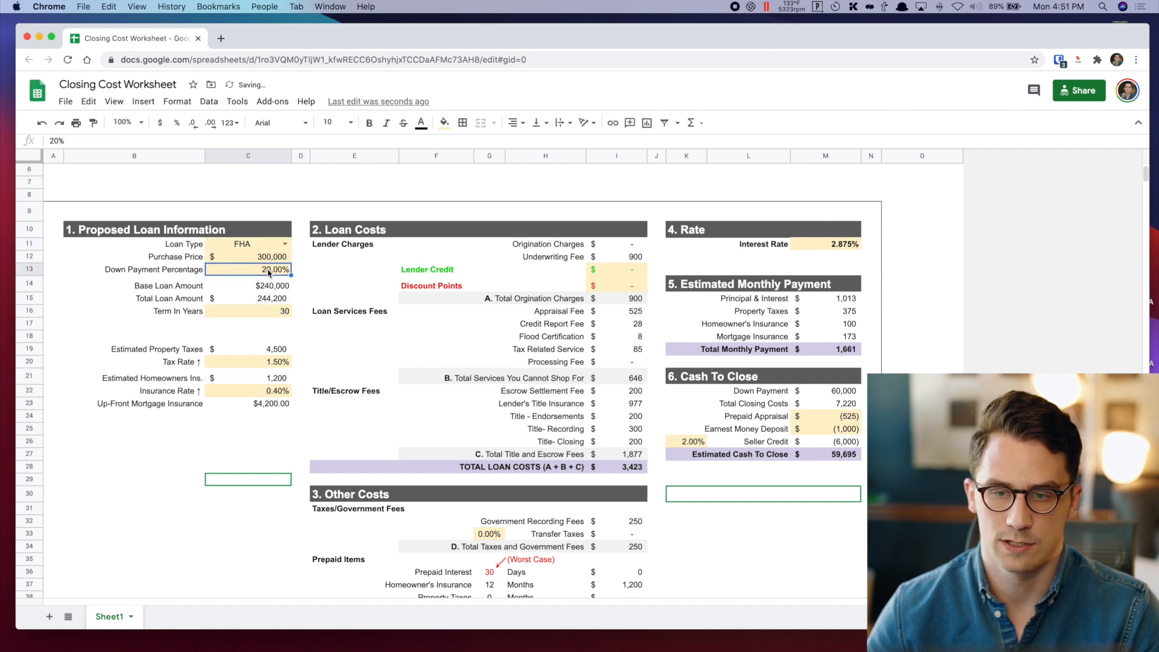
pyautogui.write('3.5')
pyautogui.press('Return')
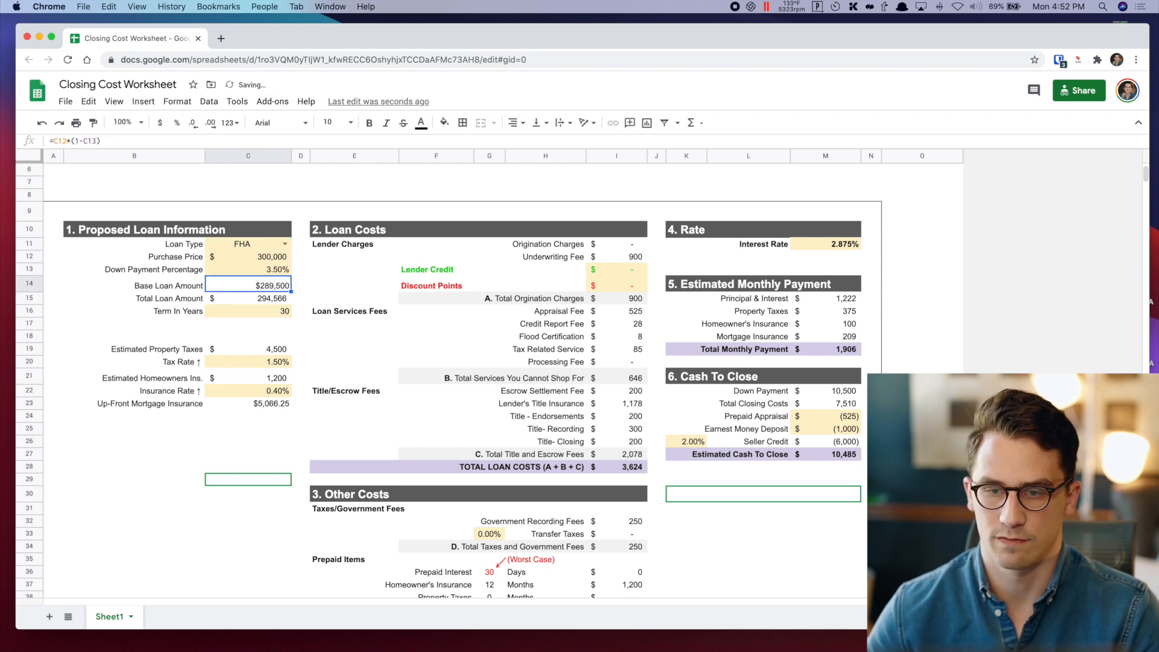